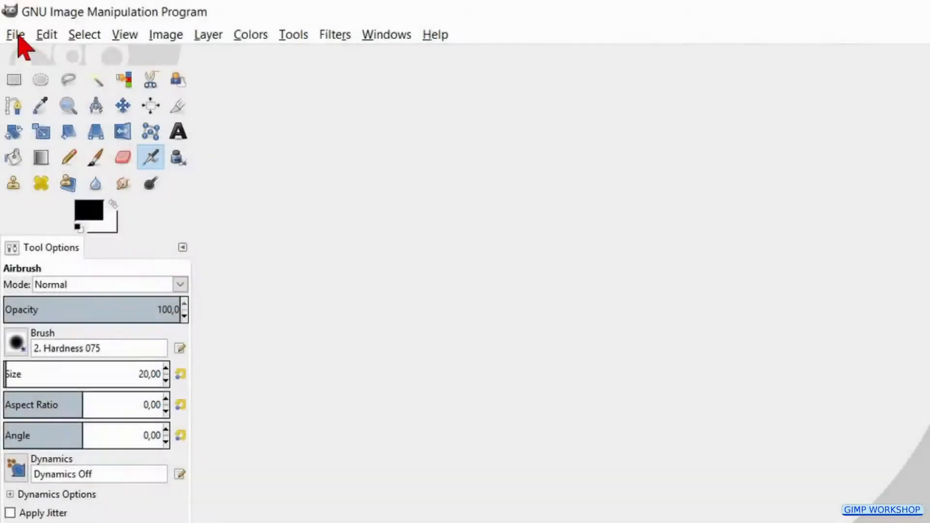
# Step: Open 000 portrait.jpg from the tu 76 text portrait with displacement folder
pyautogui.click(19, 35)
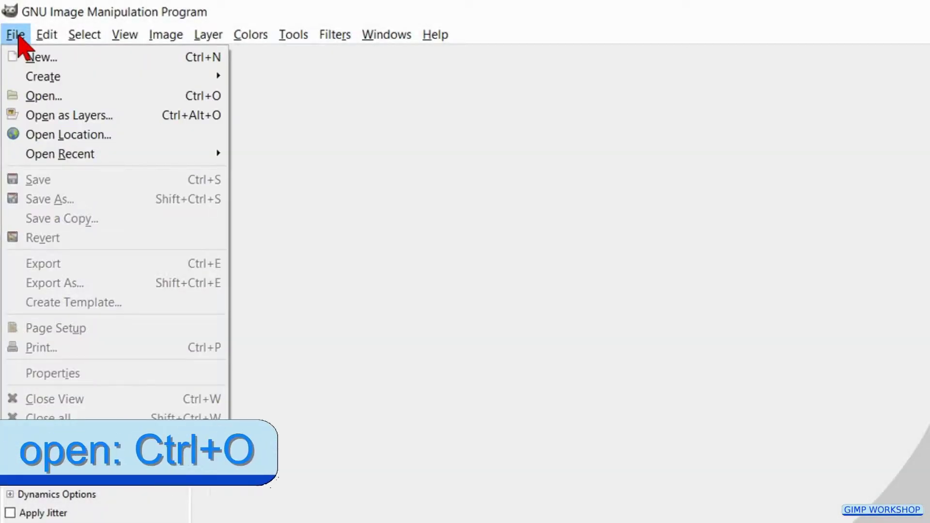
pyautogui.click(49, 95)
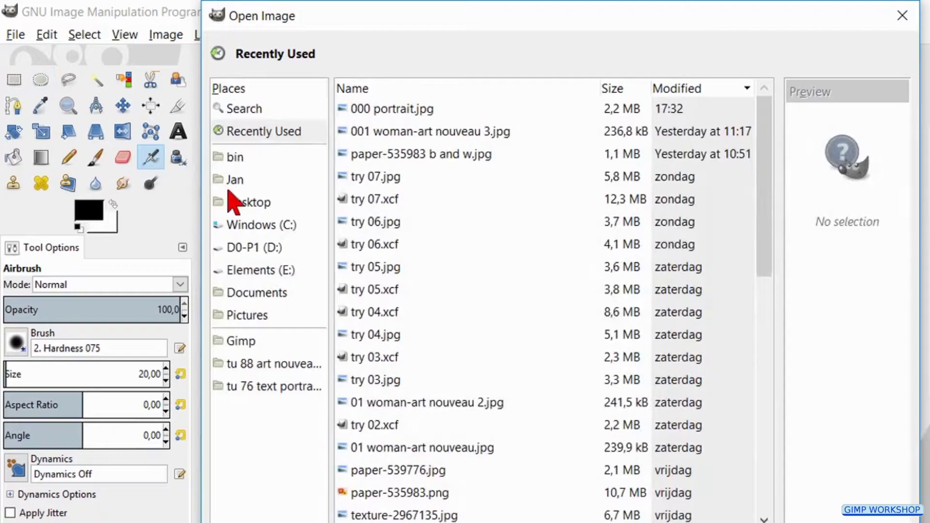
pyautogui.click(289, 388)
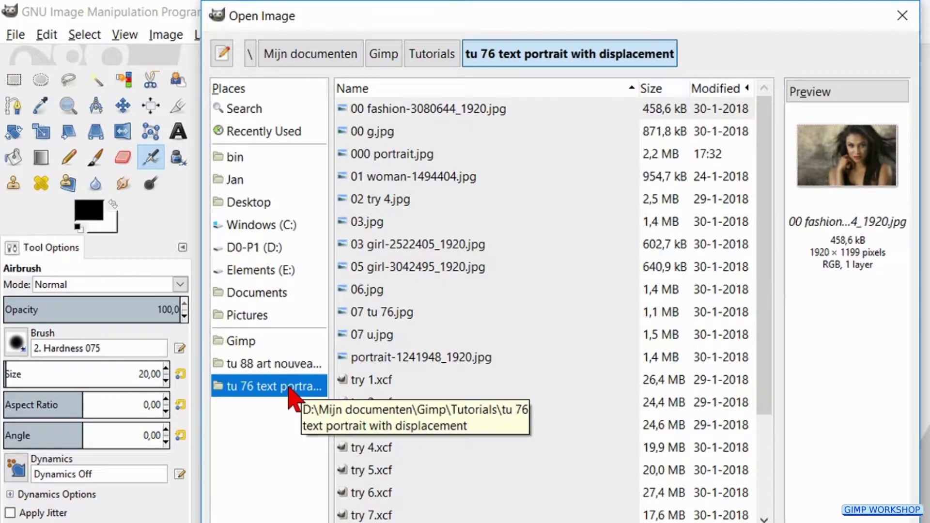
pyautogui.click(395, 155)
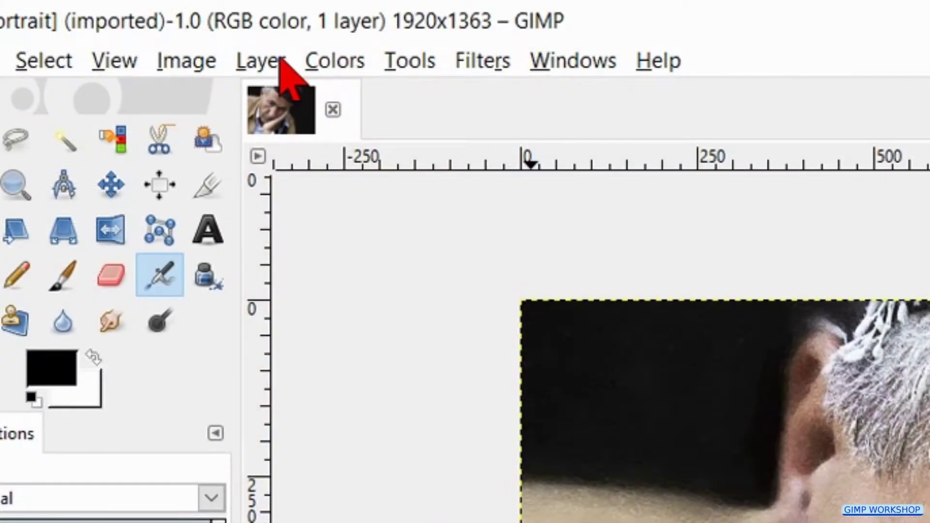
# Step: Create a new layer named 'text' with White fill type above the portrait
pyautogui.click(280, 59)
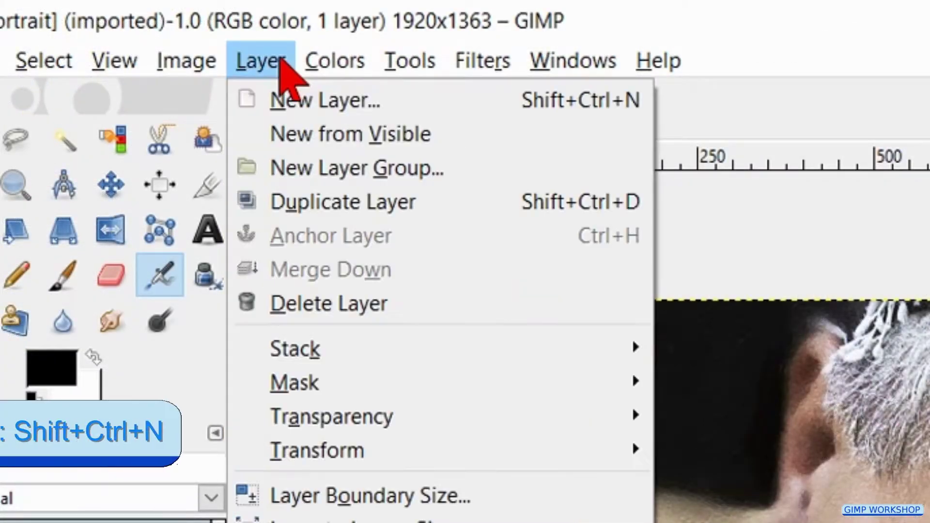
pyautogui.click(291, 92)
pyautogui.write('t')
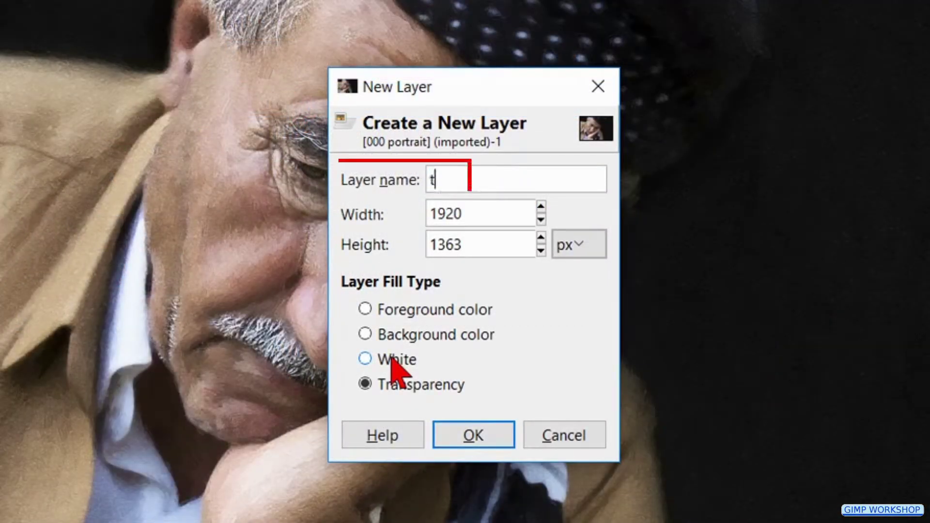
pyautogui.write('ext')
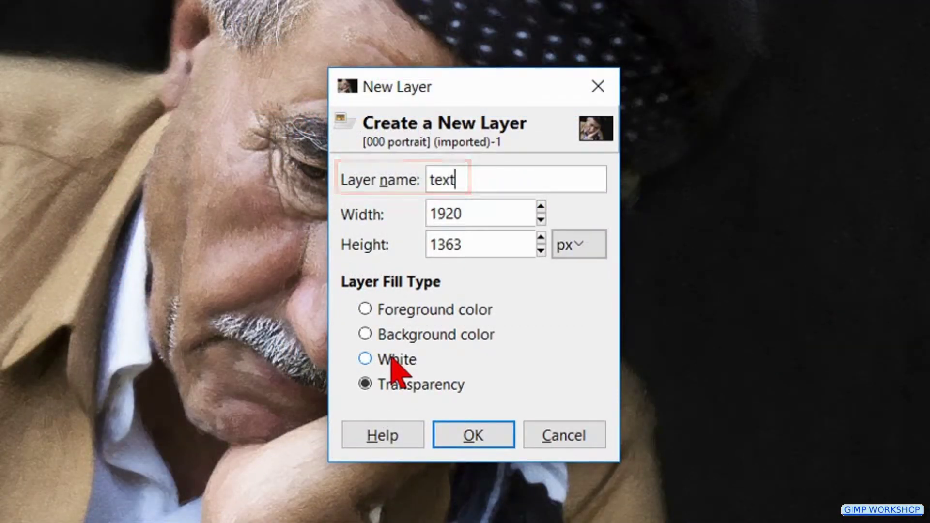
pyautogui.click(394, 362)
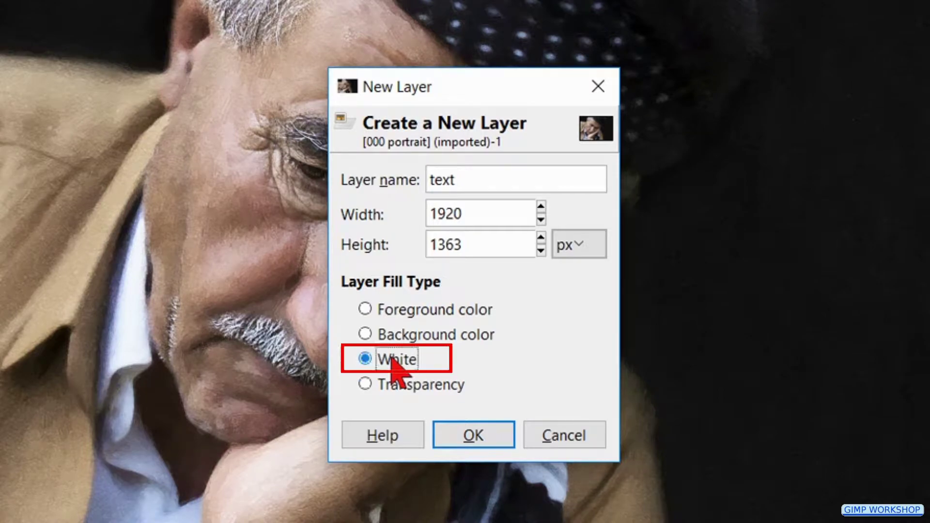
pyautogui.click(463, 429)
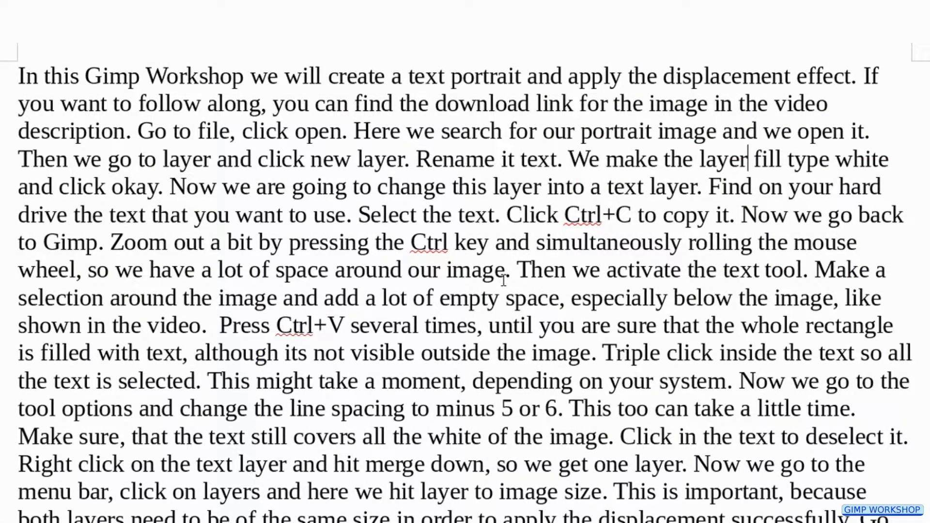
# Step: Select all the tutorial text in the word processor and copy it
pyautogui.hotkey('ctrl', 'a')
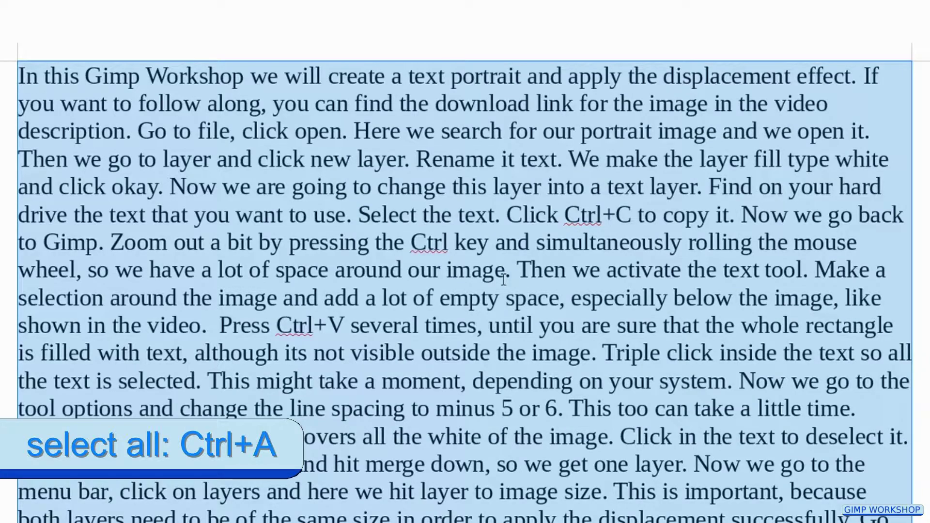
pyautogui.hotkey('ctrl', 'c')
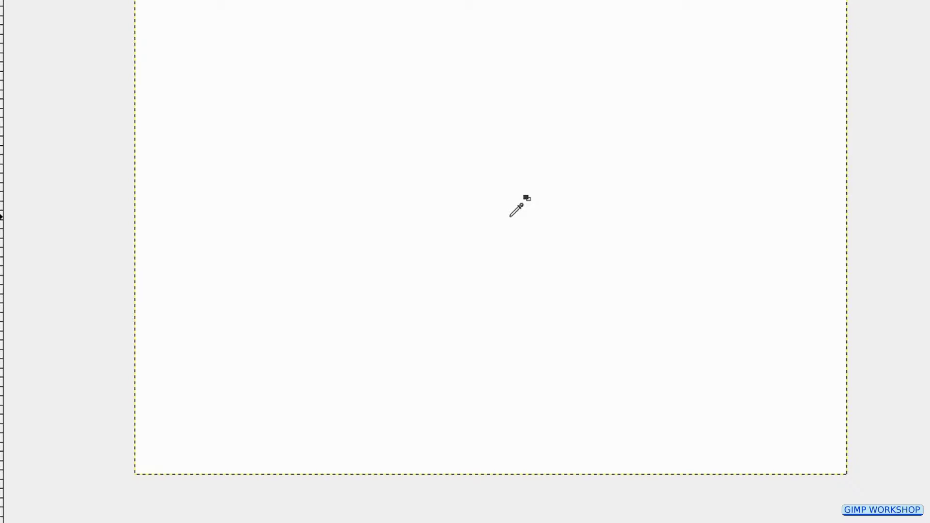
# Step: Draw a text box covering the image and extending well below it
pyautogui.keyDown('ctrl'); pyautogui.scroll(-1, 510, 216); pyautogui.keyUp('ctrl')
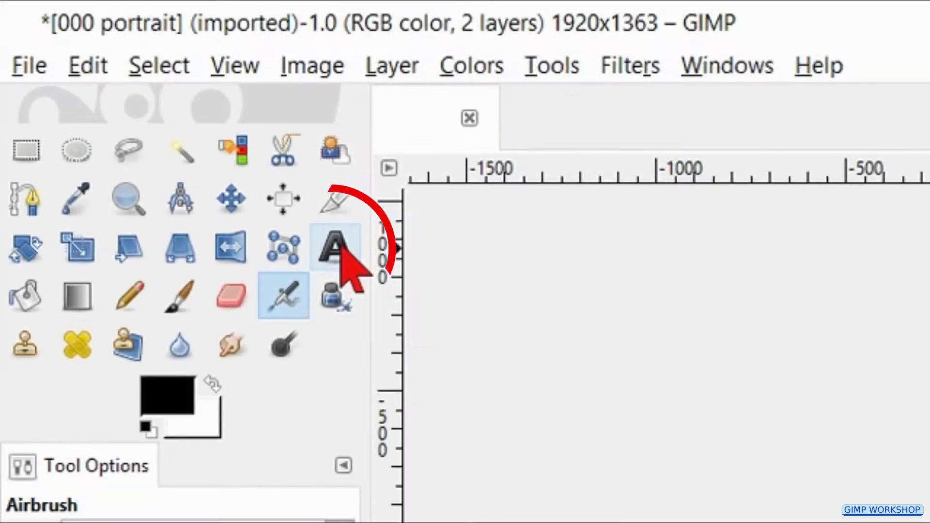
pyautogui.click(334, 247)
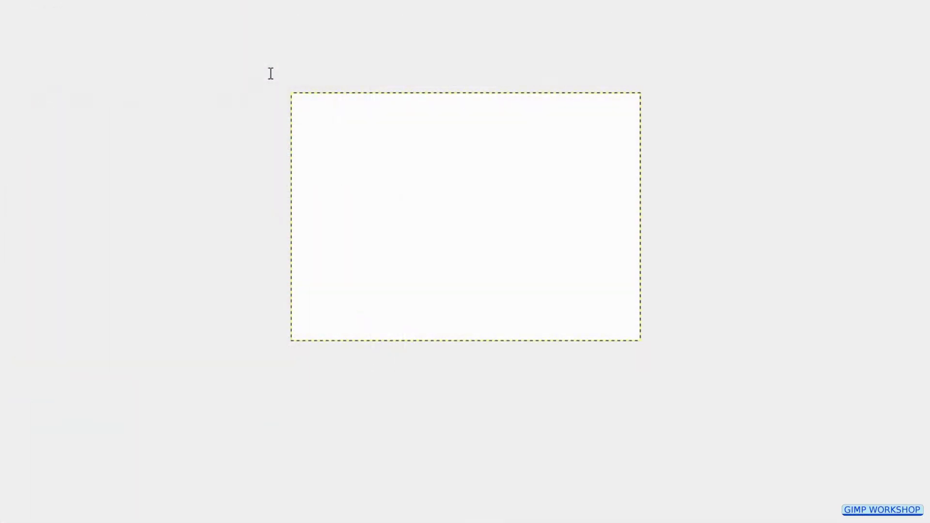
pyautogui.moveTo(270, 73); pyautogui.dragTo(676, 428)
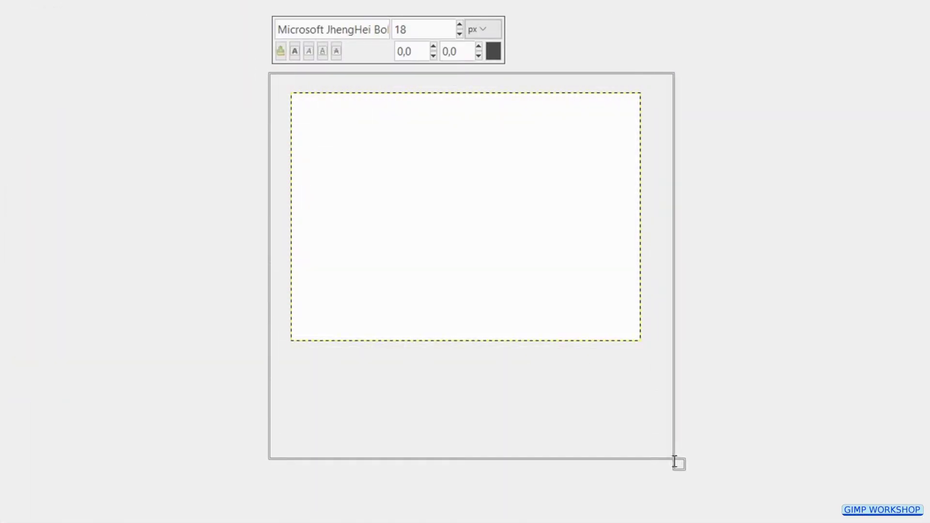
pyautogui.moveTo(676, 428); pyautogui.dragTo(664, 469)
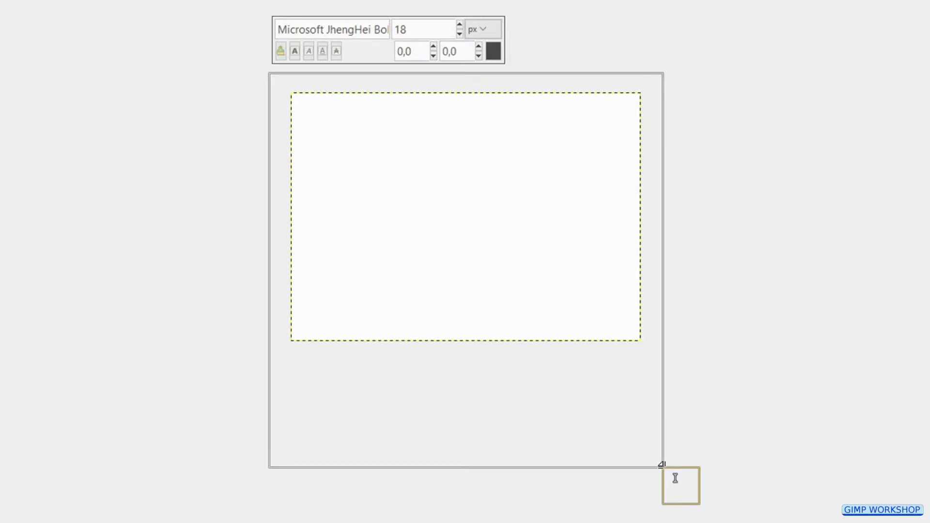
# Step: Paste the tutorial text three times, dismissing the size warning, then select it all
pyautogui.hotkey('ctrl', 'v')
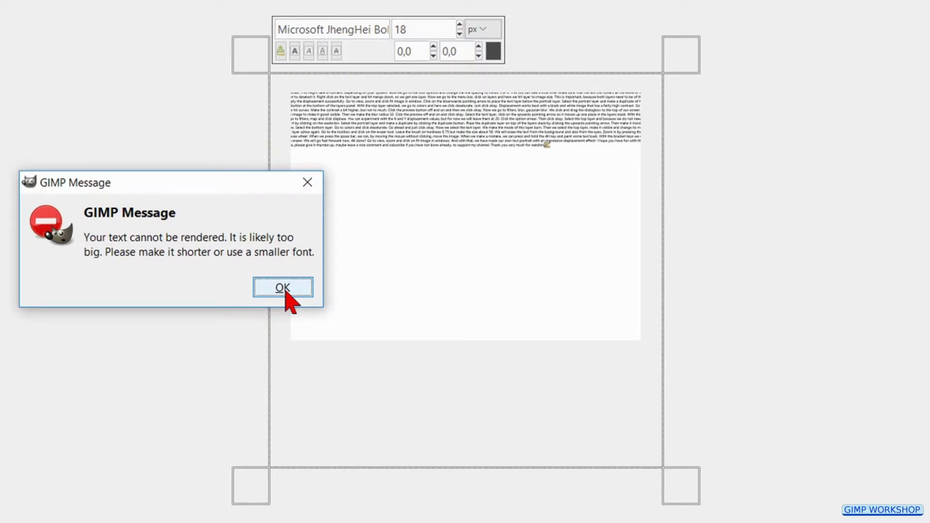
pyautogui.click(284, 289)
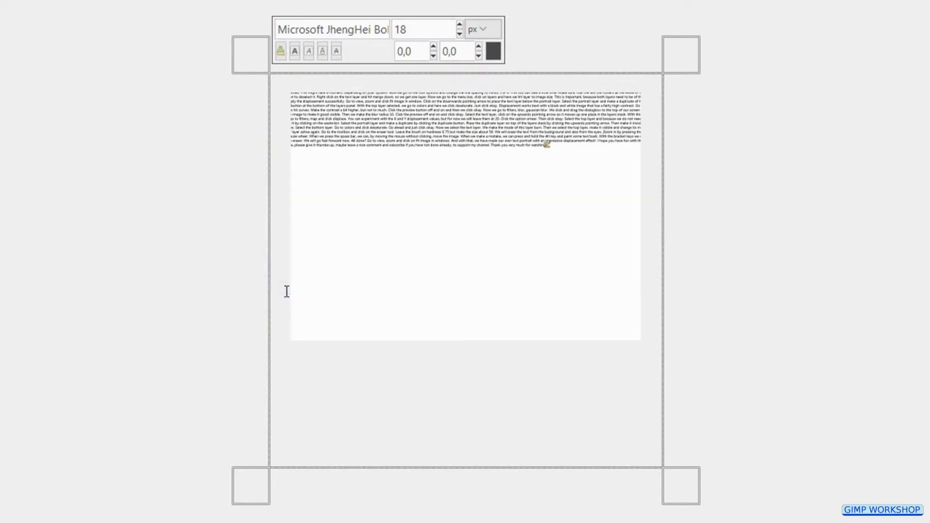
pyautogui.hotkey('ctrl', 'v')
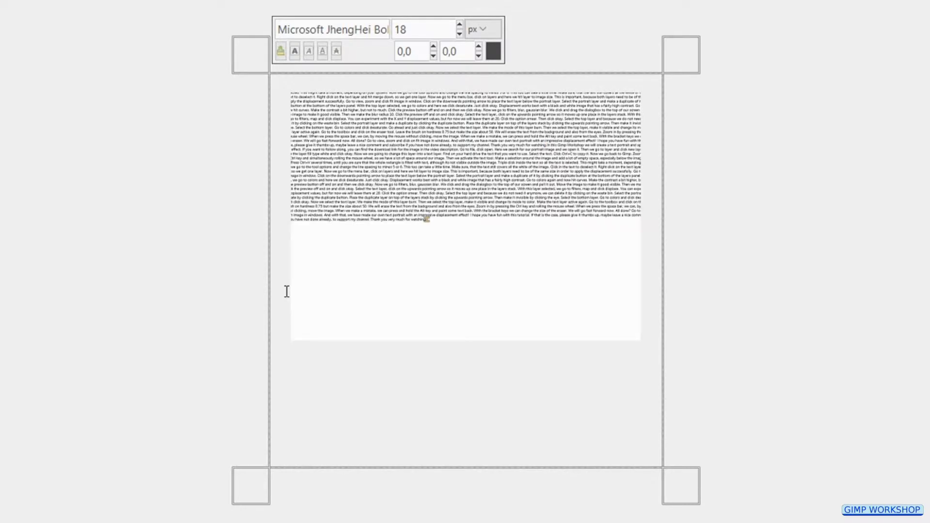
pyautogui.hotkey('ctrl', 'v')
pyautogui.hotkey('ctrl', 'v')
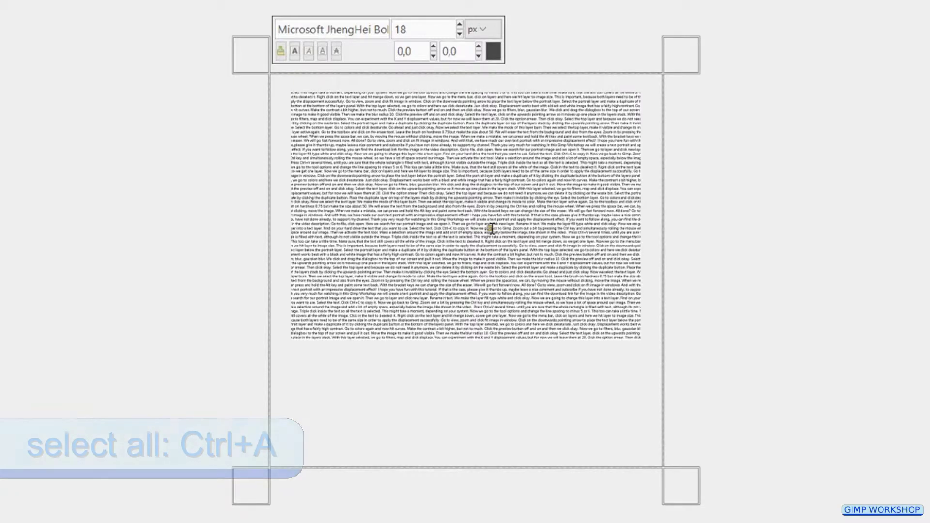
pyautogui.hotkey('ctrl', 'a')
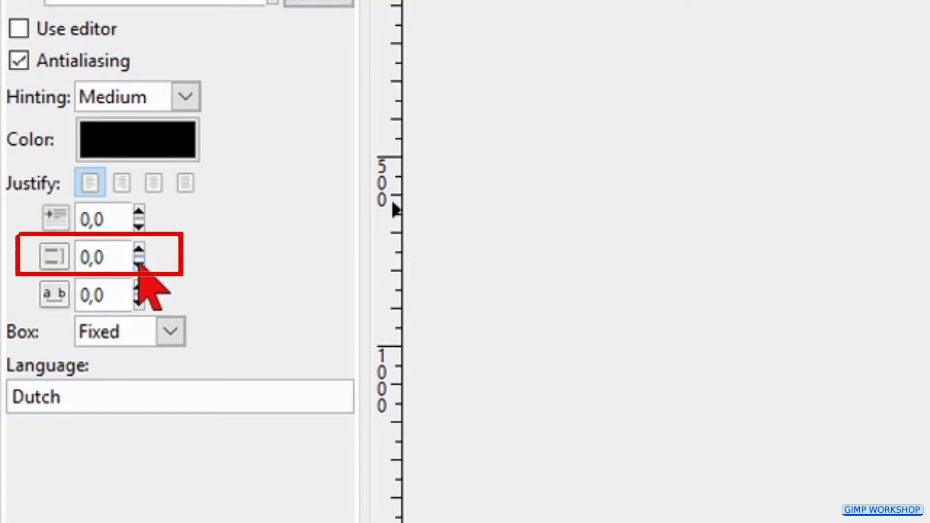
# Step: Lower the selected text's line spacing to -5 and deselect it
pyautogui.click(139, 262)
pyautogui.click(139, 262)
pyautogui.click(139, 262)
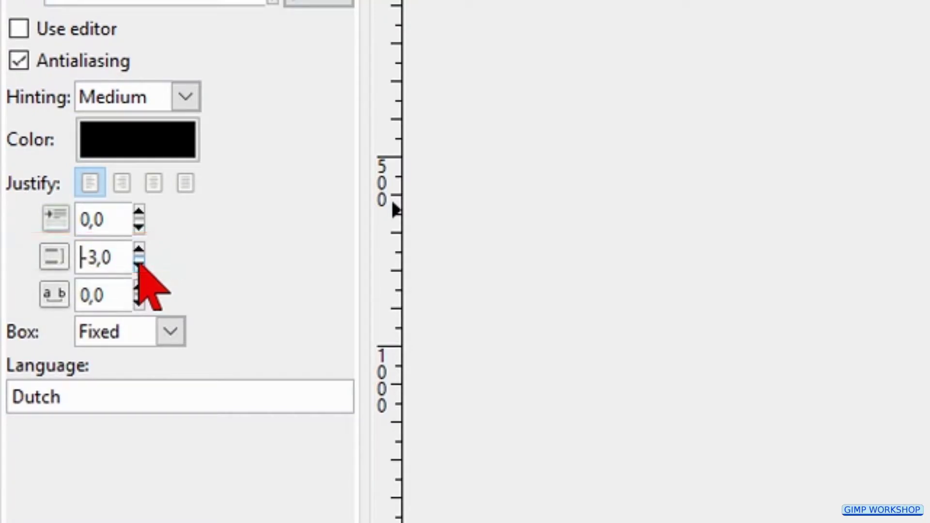
pyautogui.click(139, 262)
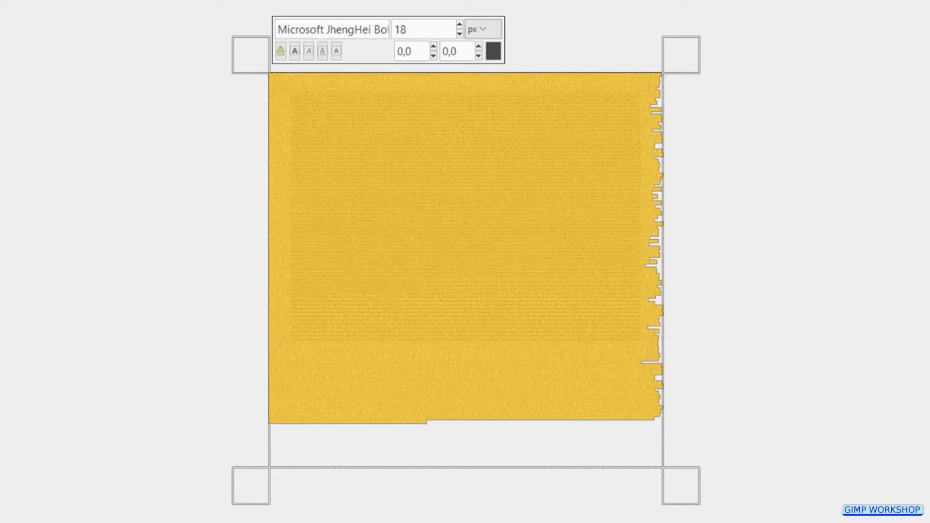
pyautogui.click(465, 258)
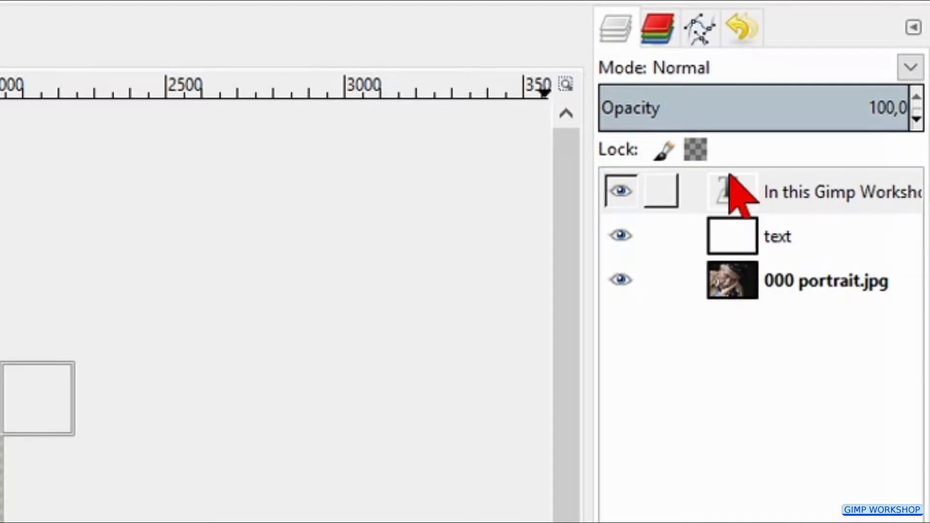
# Step: Merge the pasted text down into the text layer and resize it to image size
pyautogui.rightClick(730, 179)
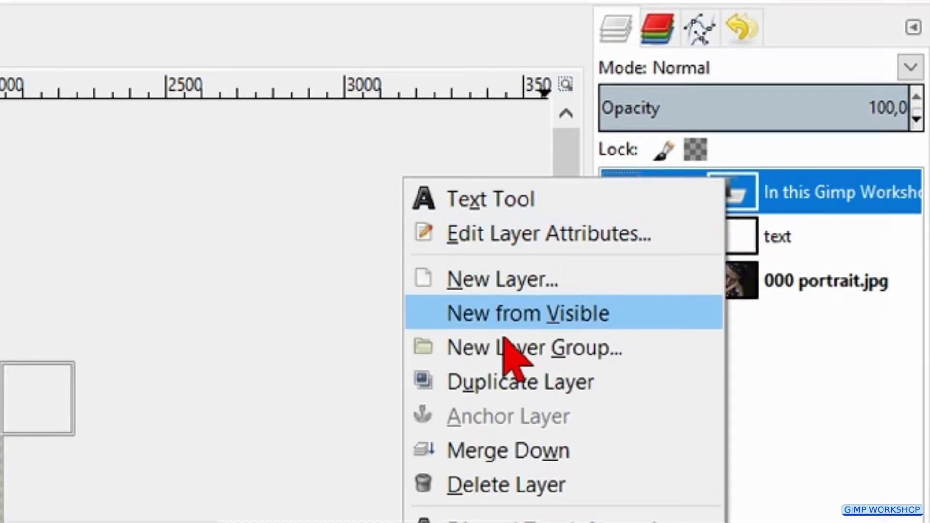
pyautogui.click(504, 456)
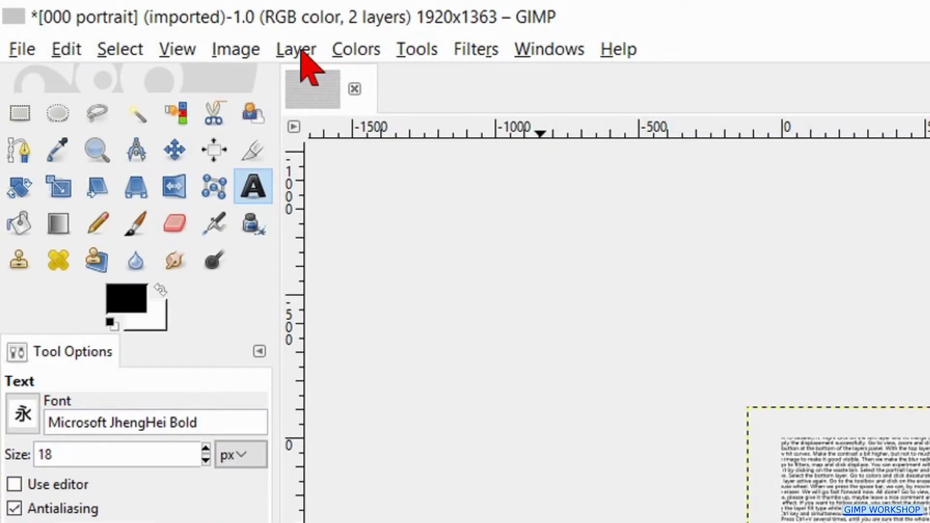
pyautogui.click(301, 51)
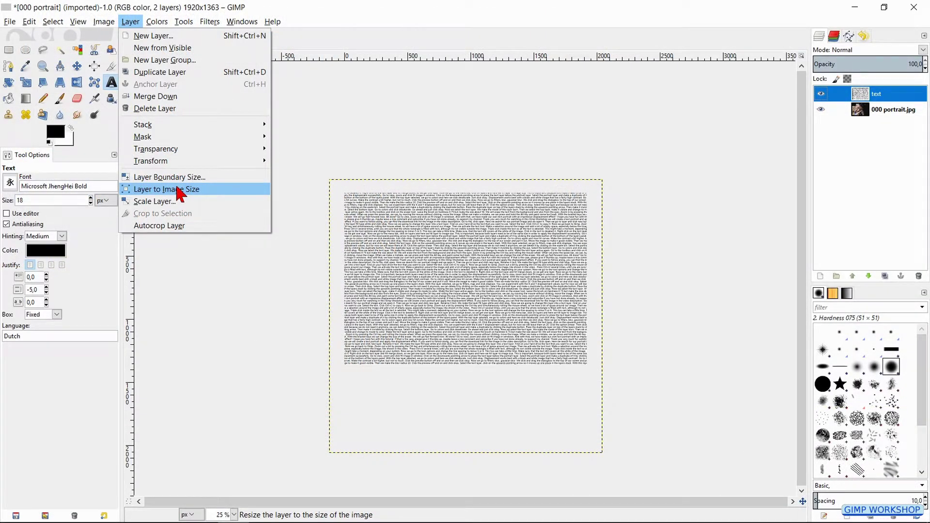
pyautogui.click(178, 190)
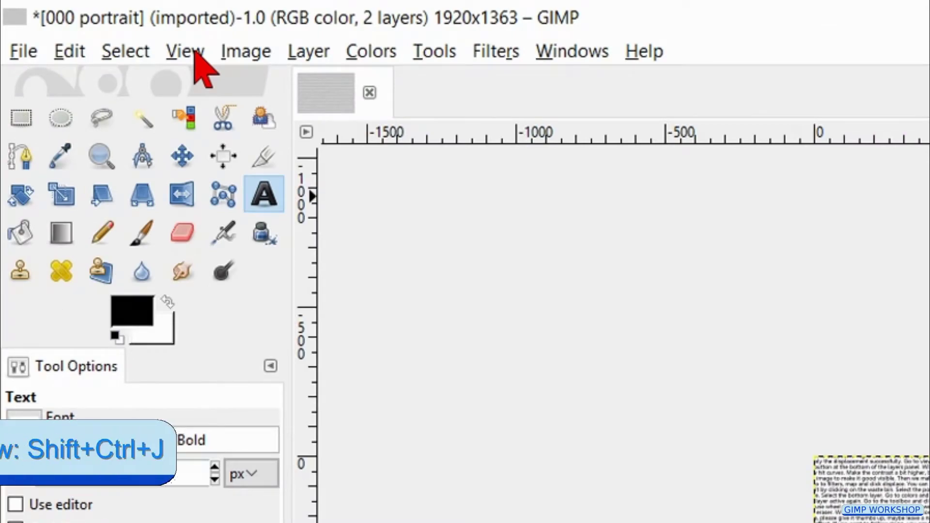
# Step: Fit the image in the window and raise the portrait above the text layer
pyautogui.click(80, 22)
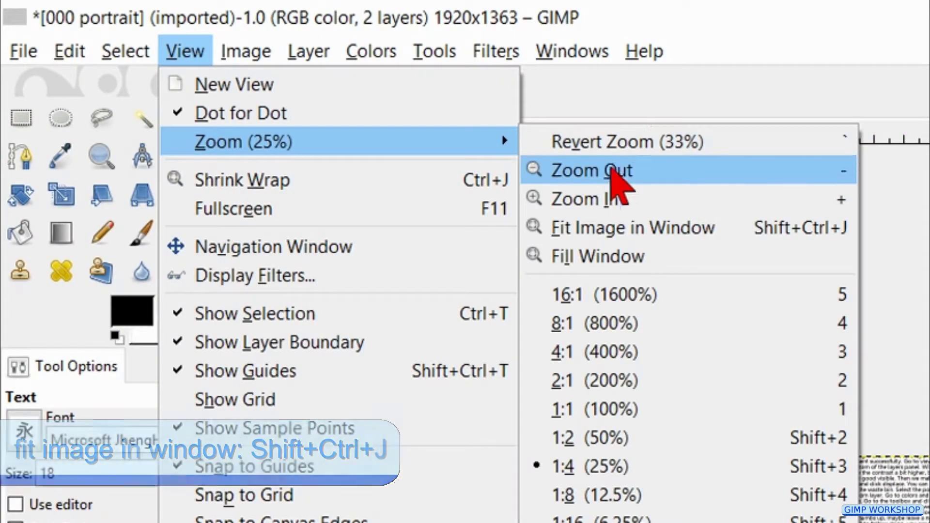
pyautogui.moveTo(102, 59)
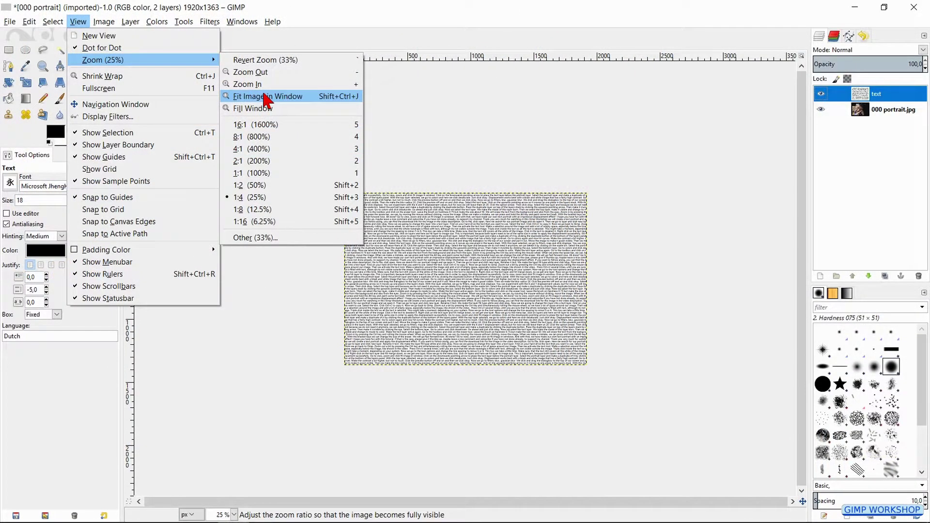
pyautogui.click(267, 97)
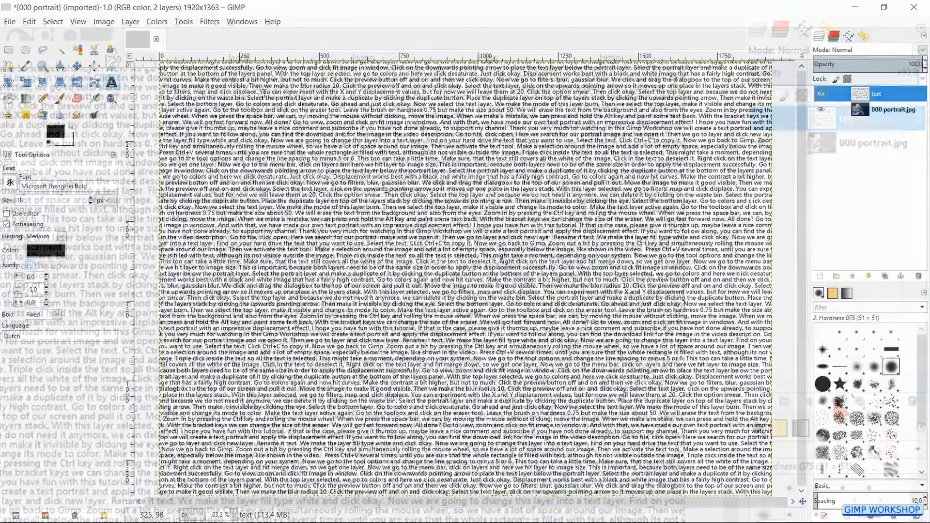
pyautogui.click(869, 276)
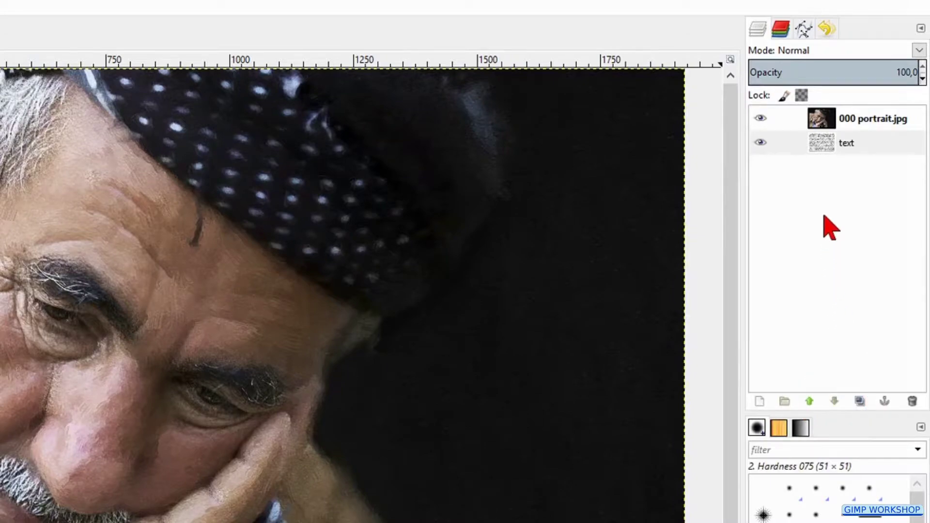
# Step: Duplicate the 000 portrait.jpg layer so the copy sits on top
pyautogui.click(844, 119)
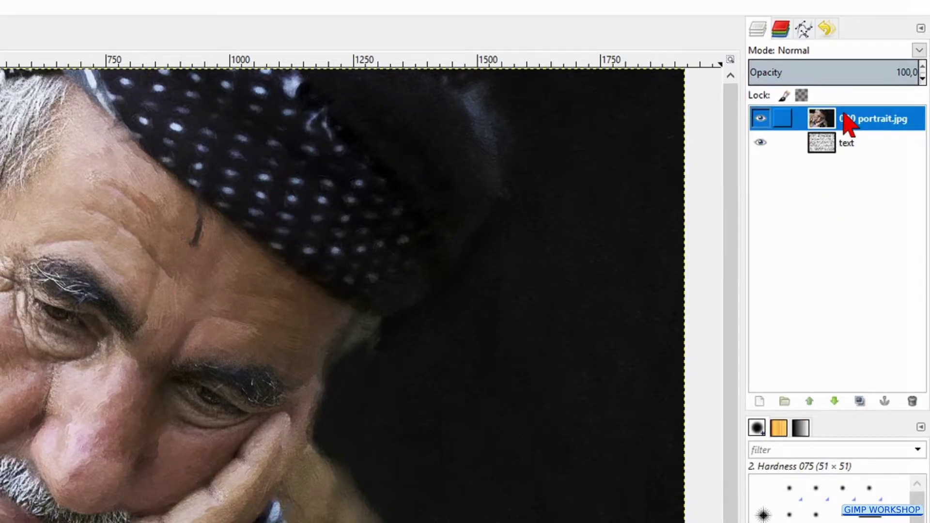
pyautogui.click(860, 402)
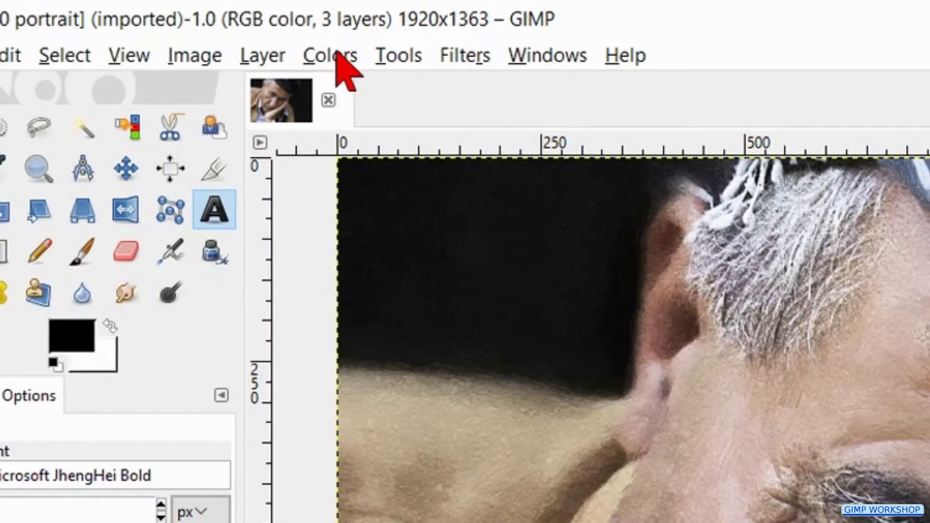
pyautogui.click(341, 58)
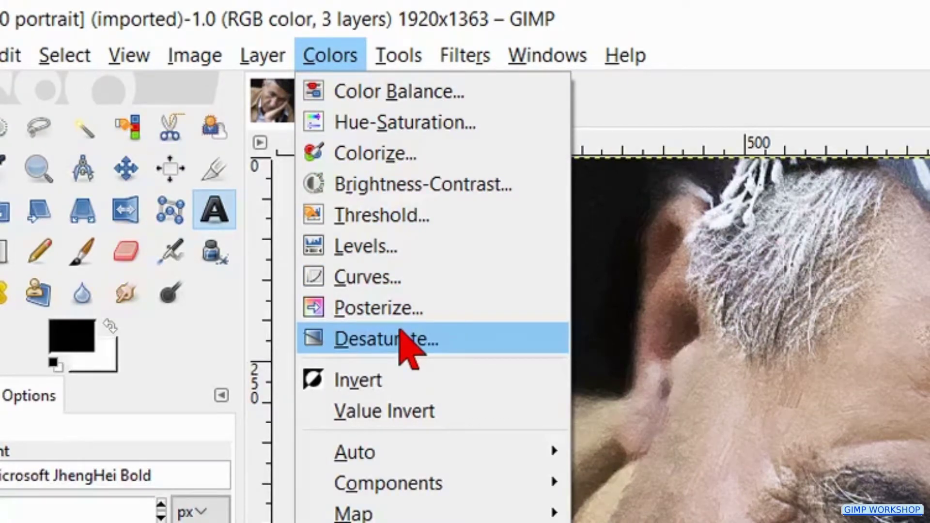
# Step: Desaturate the duplicated portrait layer to grayscale using Lightness
pyautogui.click(402, 339)
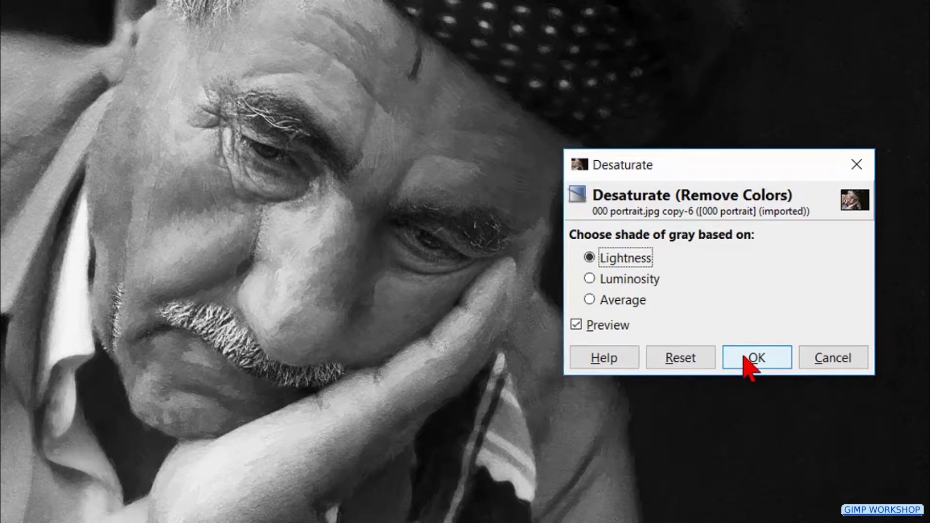
pyautogui.click(744, 357)
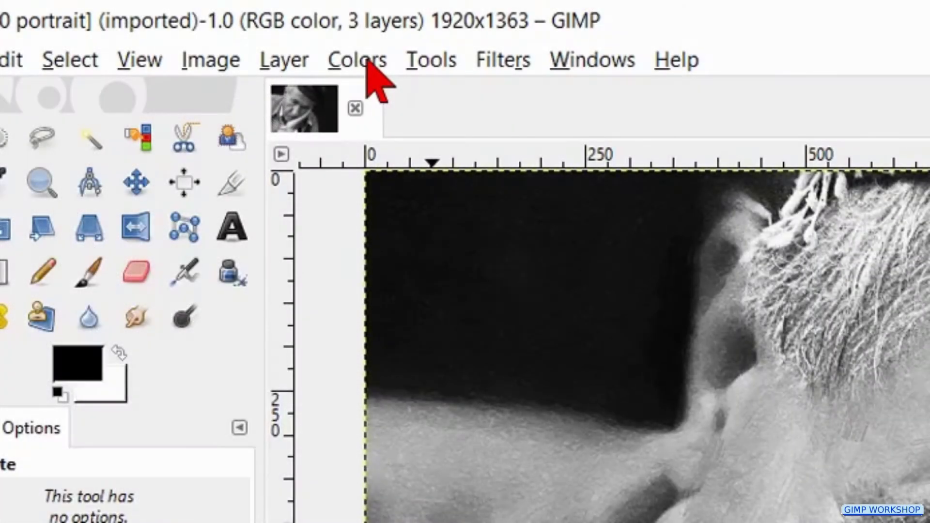
pyautogui.click(368, 63)
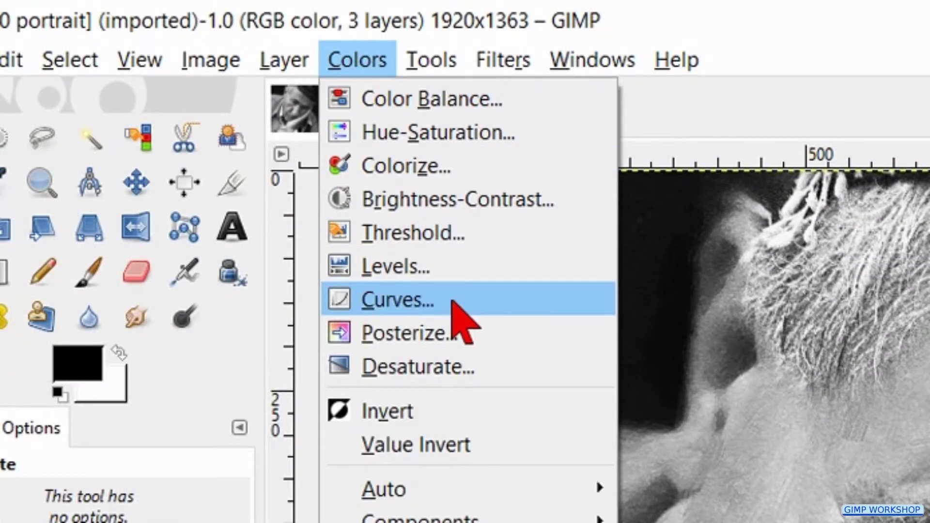
# Step: Apply a Curves adjustment lifting the highlights and pulling down the shadows on the grayscale copy
pyautogui.click(453, 301)
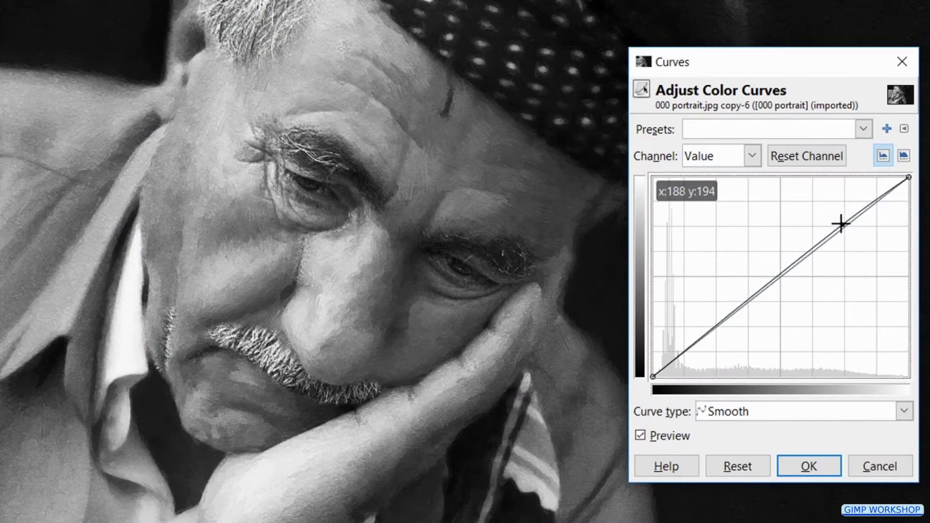
pyautogui.moveTo(841, 224); pyautogui.dragTo(835, 215)
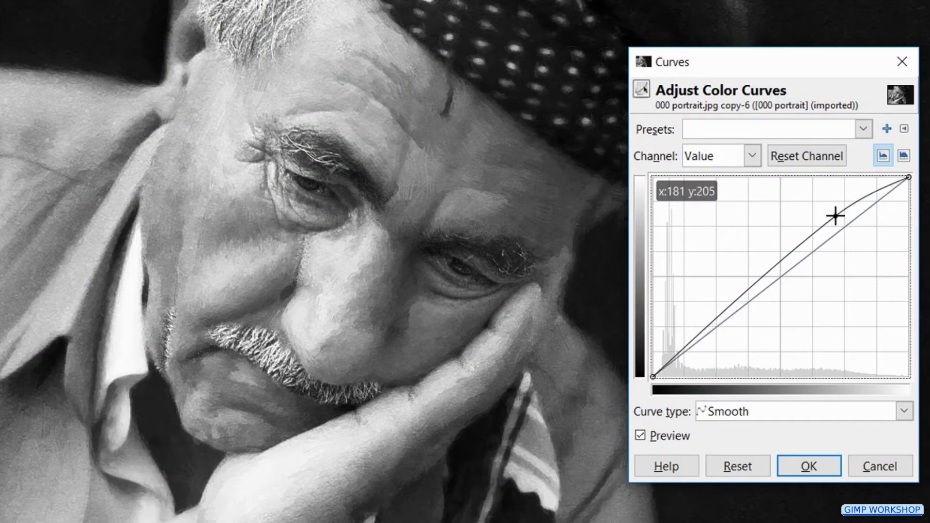
pyautogui.click(711, 328)
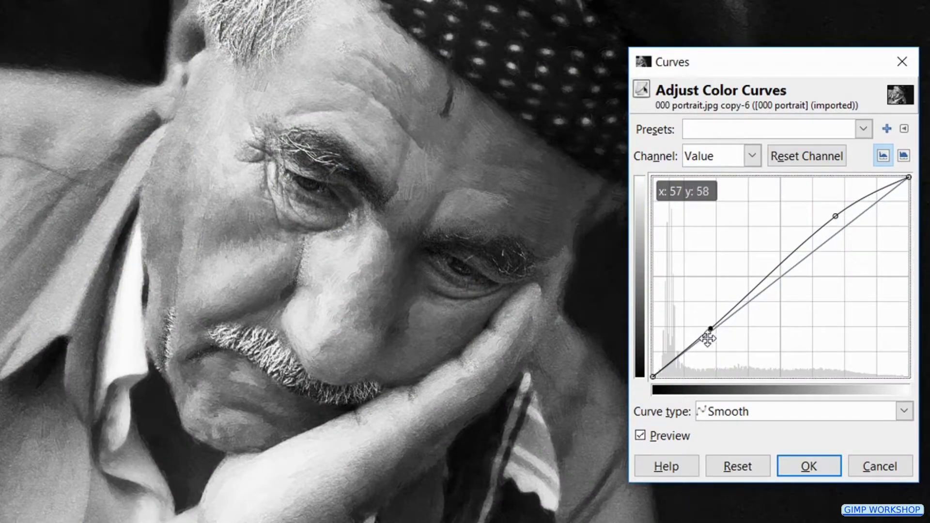
pyautogui.click(672, 437)
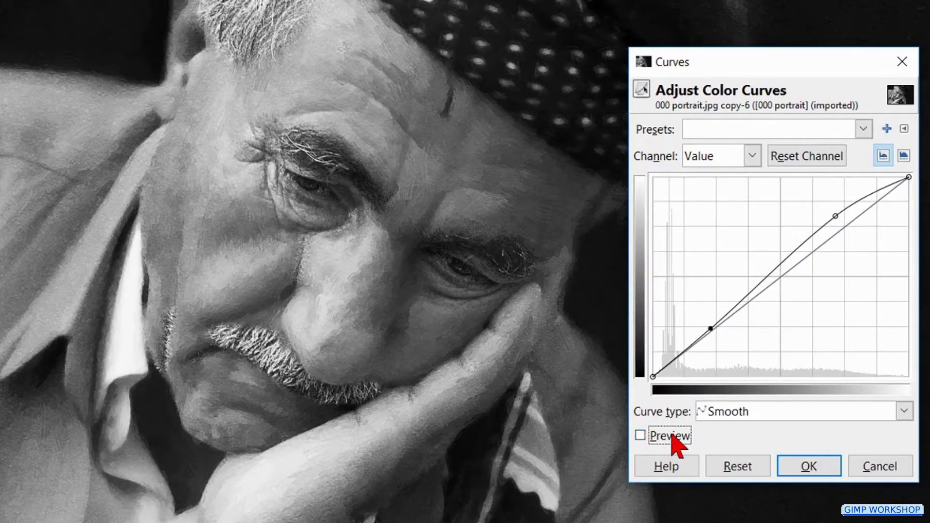
pyautogui.click(672, 437)
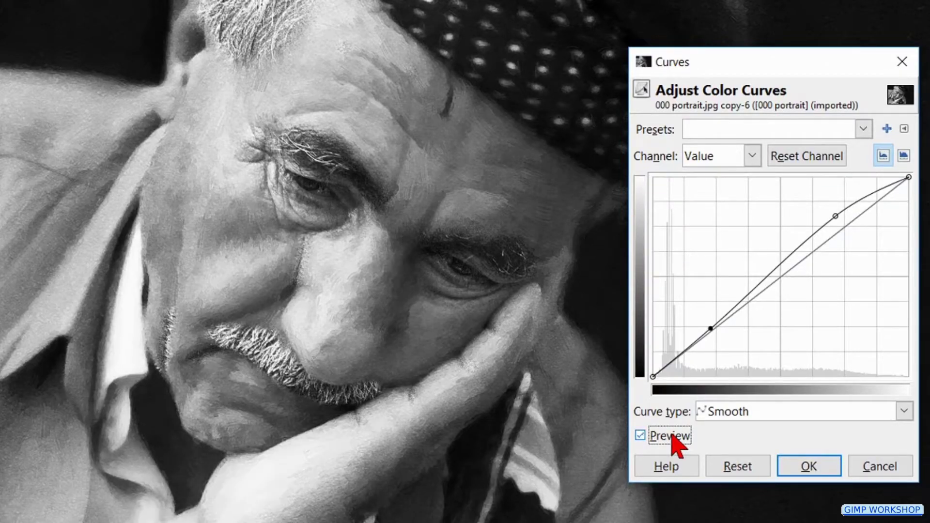
pyautogui.click(803, 466)
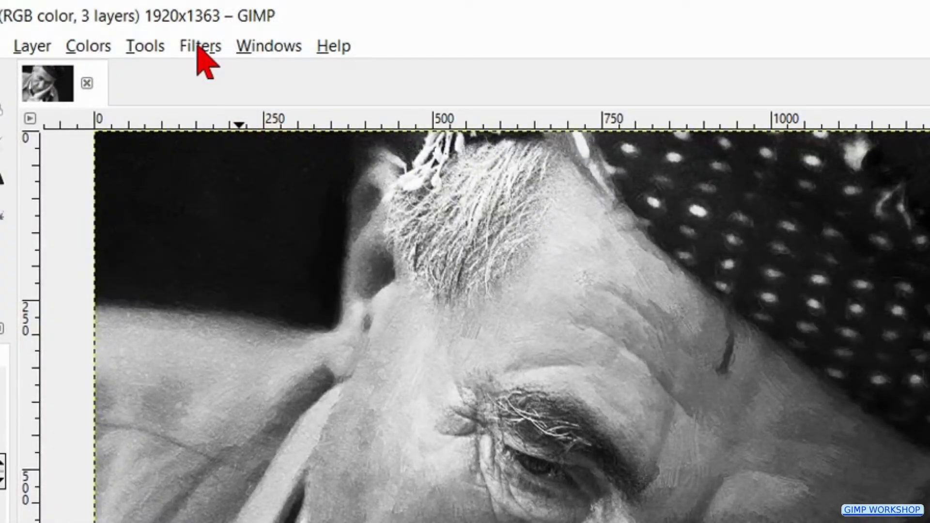
# Step: Blur the grayscale copy with a Gaussian blur of horizontal and vertical radius 10
pyautogui.click(197, 47)
pyautogui.moveTo(330, 161)
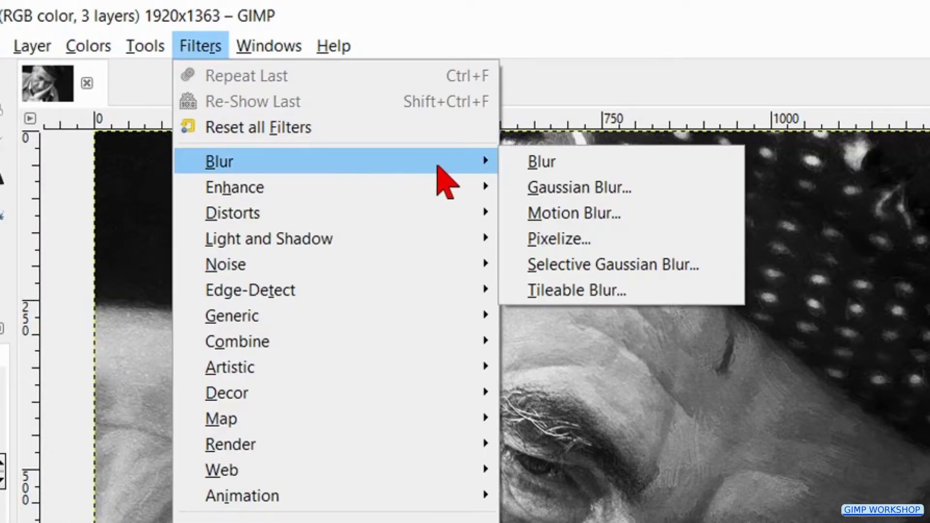
pyautogui.click(586, 194)
pyautogui.moveTo(500, 170); pyautogui.dragTo(357, 45)
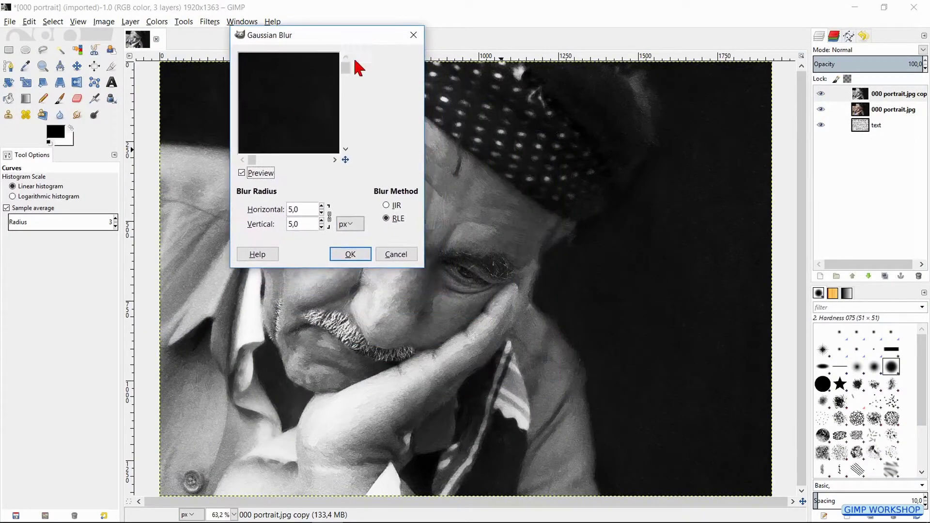
pyautogui.moveTo(422, 268); pyautogui.dragTo(679, 412)
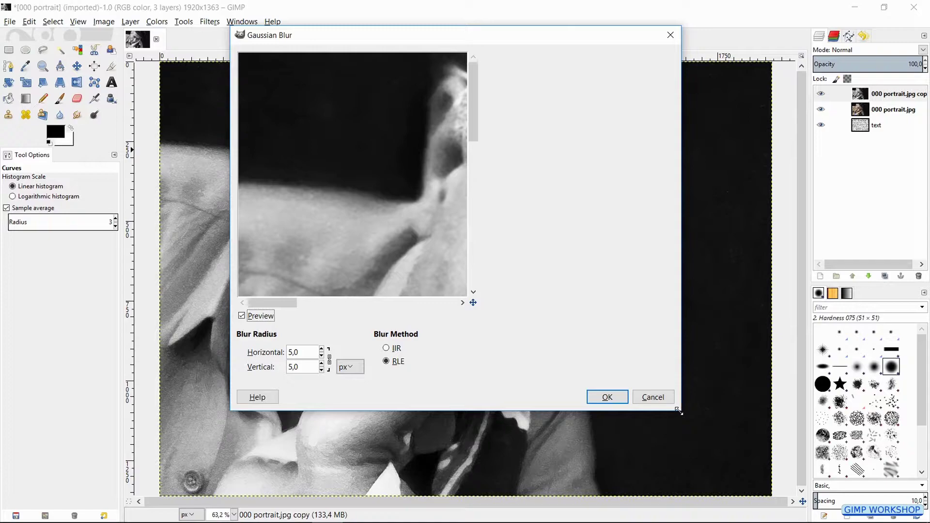
pyautogui.moveTo(446, 283)
pyautogui.mouseDown()
pyautogui.moveTo(289, 184)
pyautogui.moveTo(194, 63)
pyautogui.mouseUp()
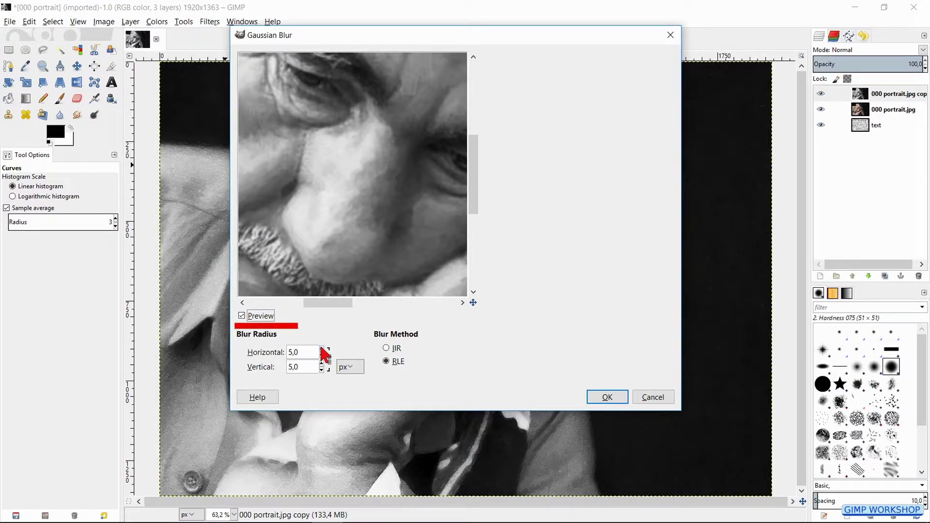
pyautogui.click(322, 349)
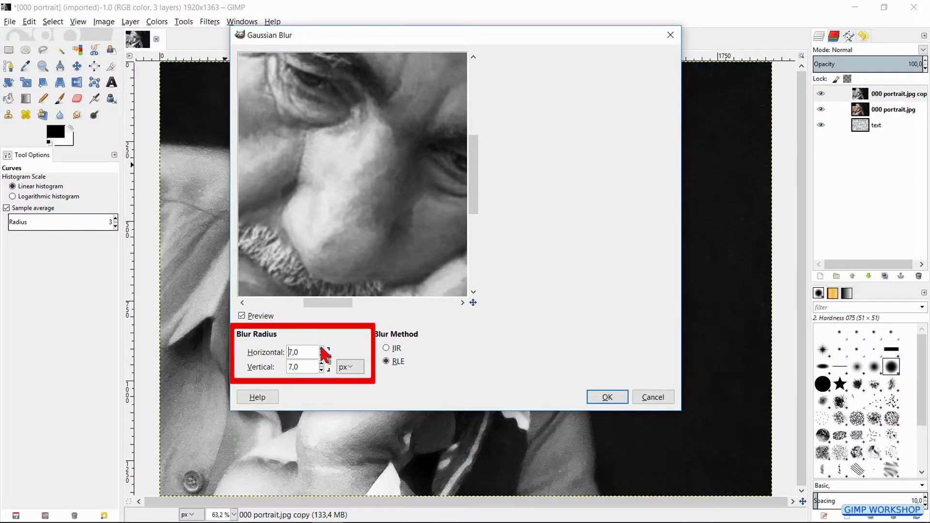
pyautogui.click(322, 349)
pyautogui.doubleClick(321, 348)
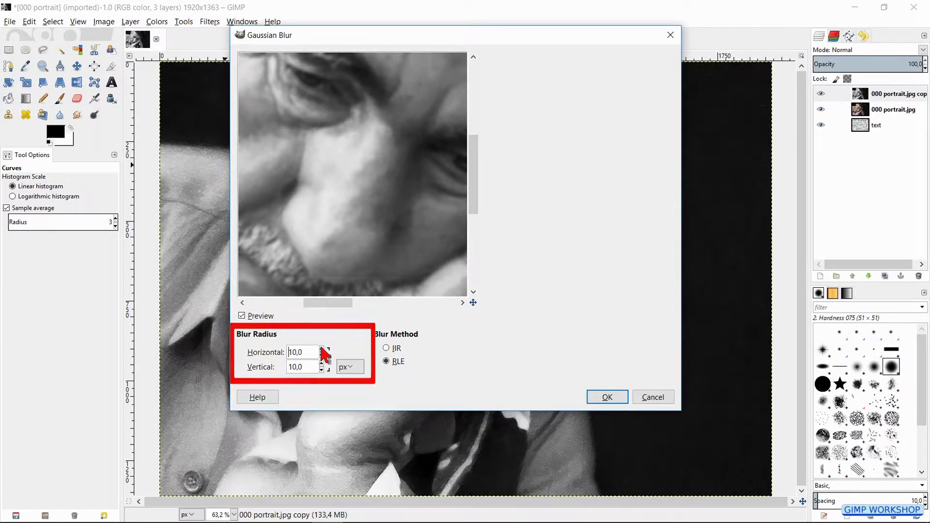
pyautogui.click(269, 322)
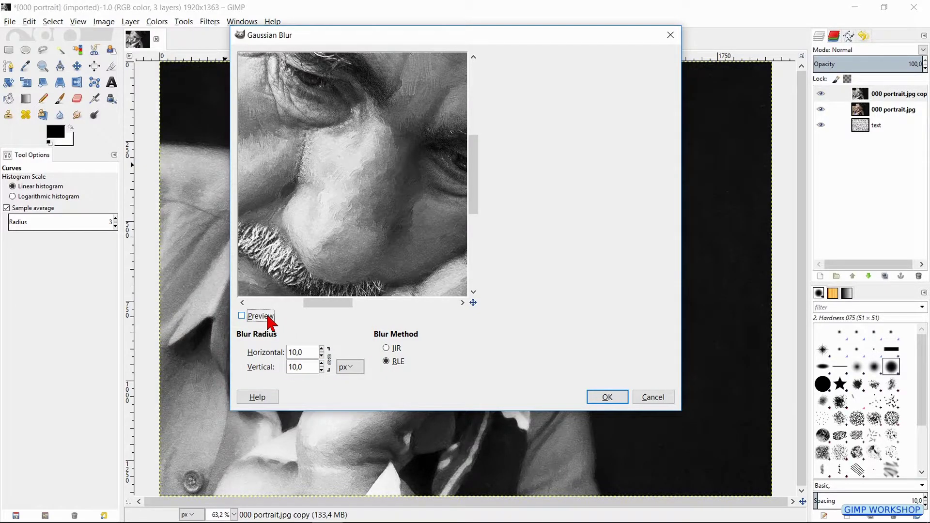
pyautogui.click(270, 322)
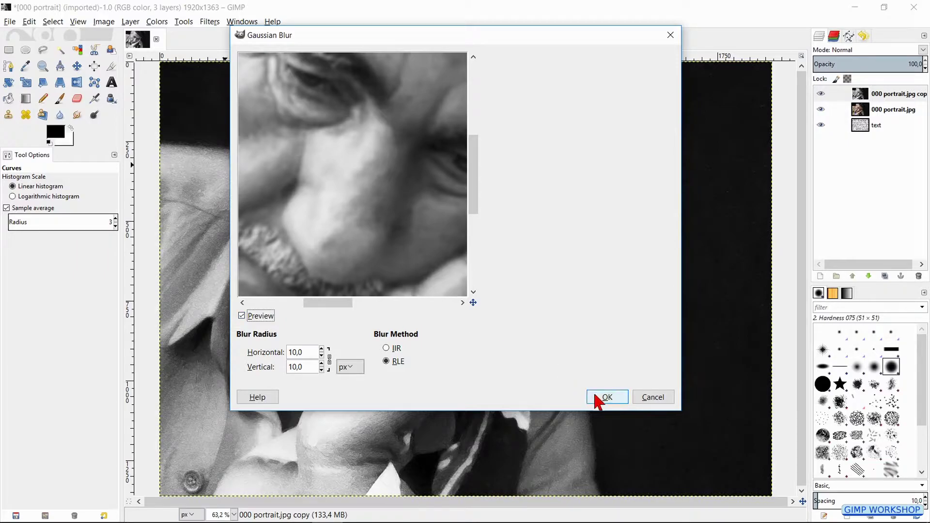
pyautogui.click(601, 397)
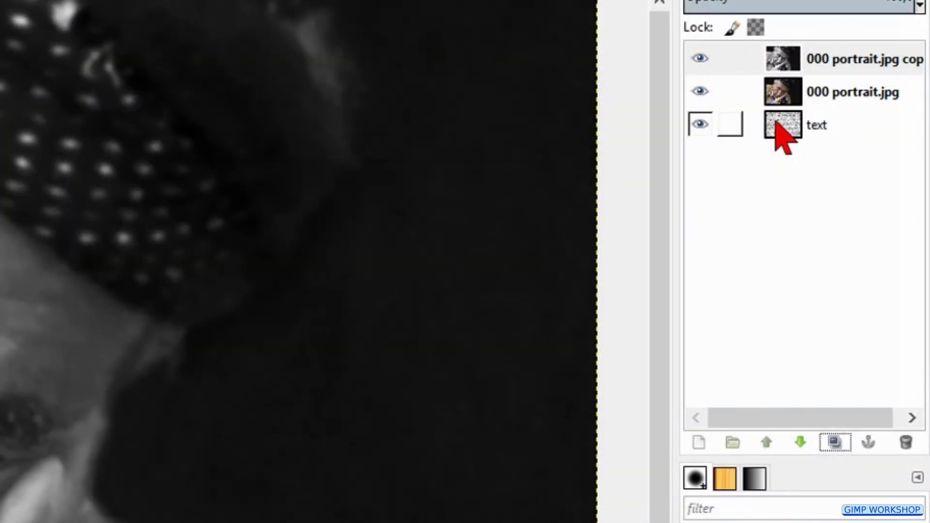
# Step: Raise the text layer above the colour portrait
pyautogui.click(776, 127)
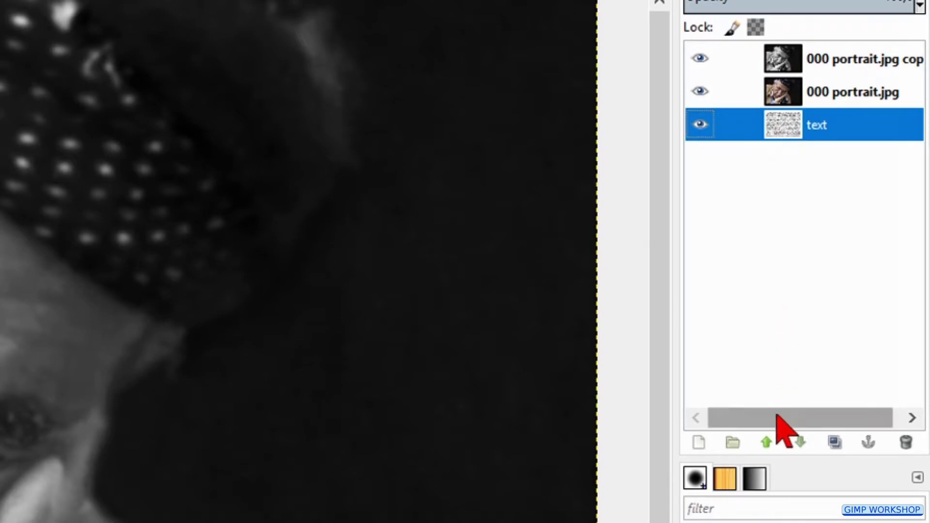
pyautogui.click(770, 441)
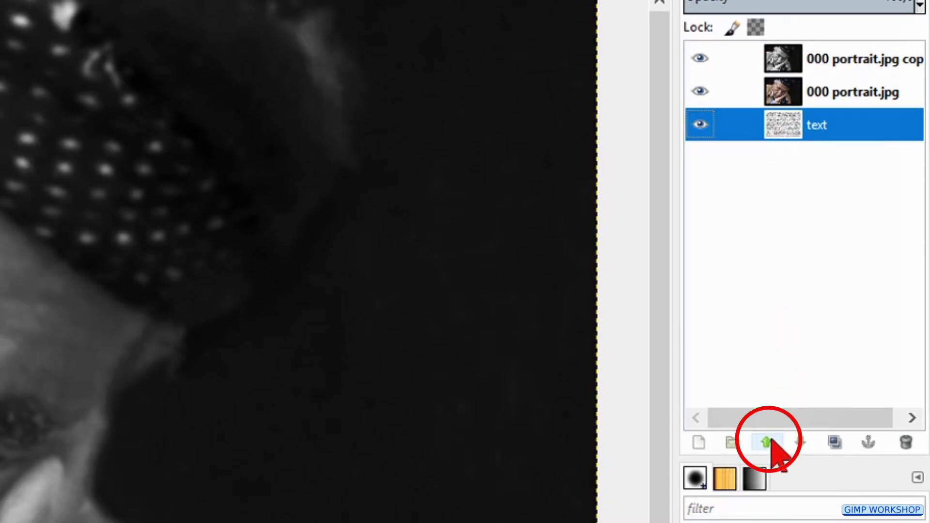
pyautogui.click(770, 442)
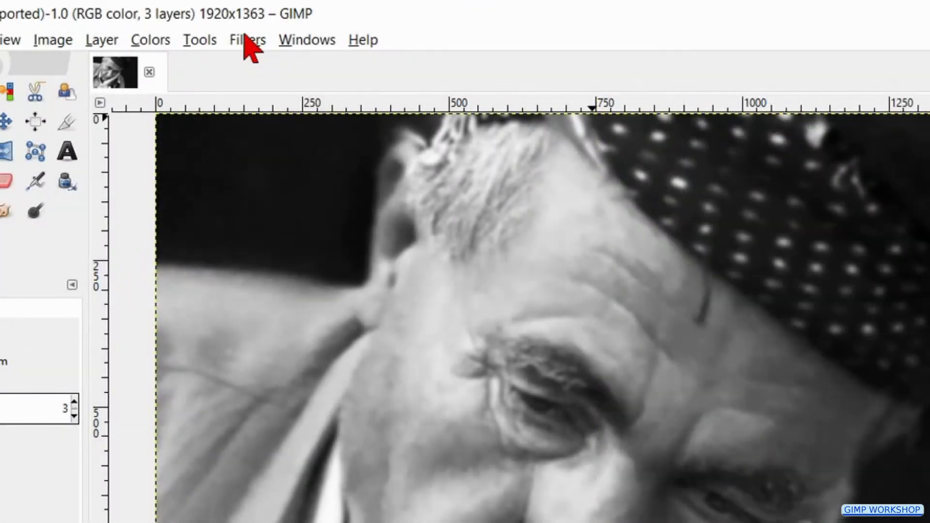
# Step: Displace the text with the blurred copy as map and Smear edges, then delete the copy
pyautogui.click(248, 41)
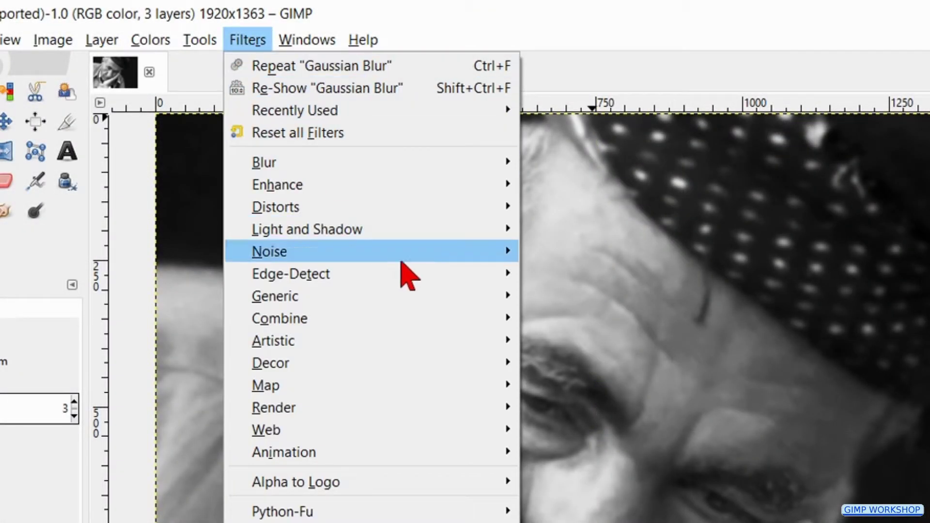
pyautogui.moveTo(266, 385)
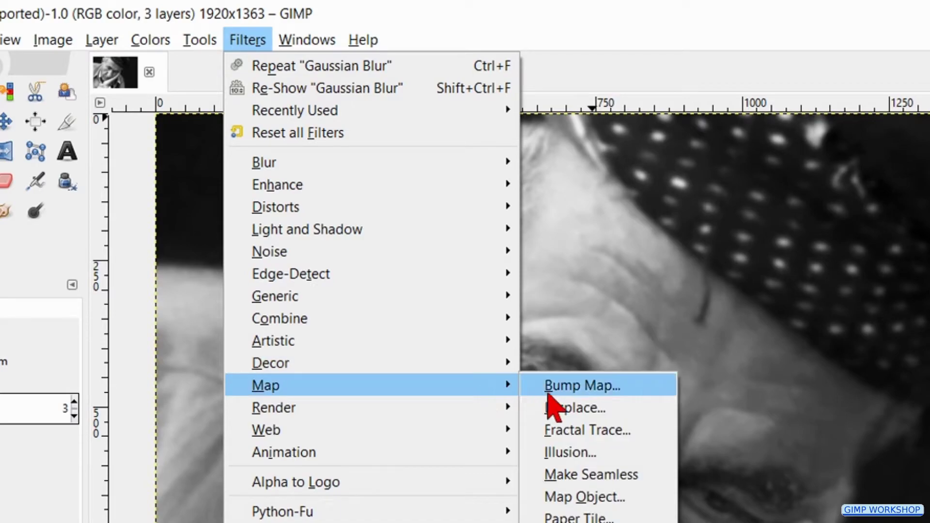
pyautogui.click(572, 409)
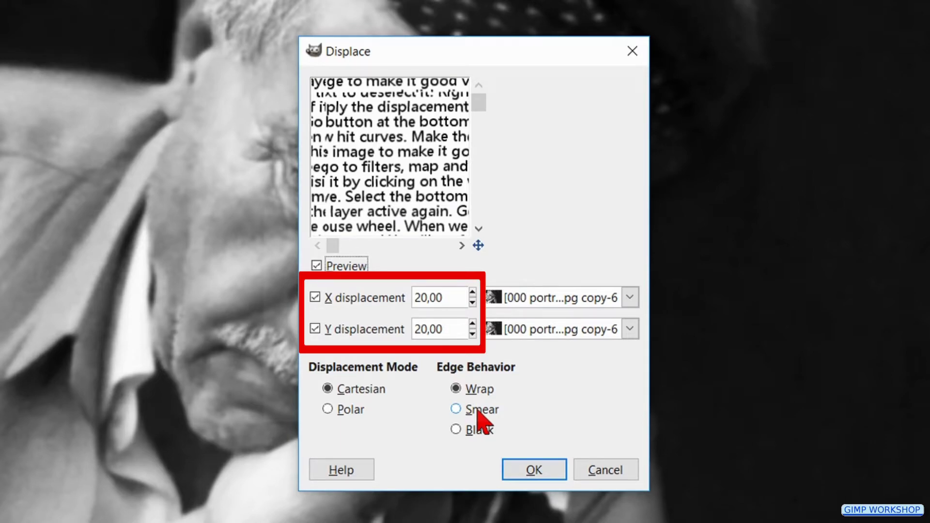
pyautogui.click(477, 410)
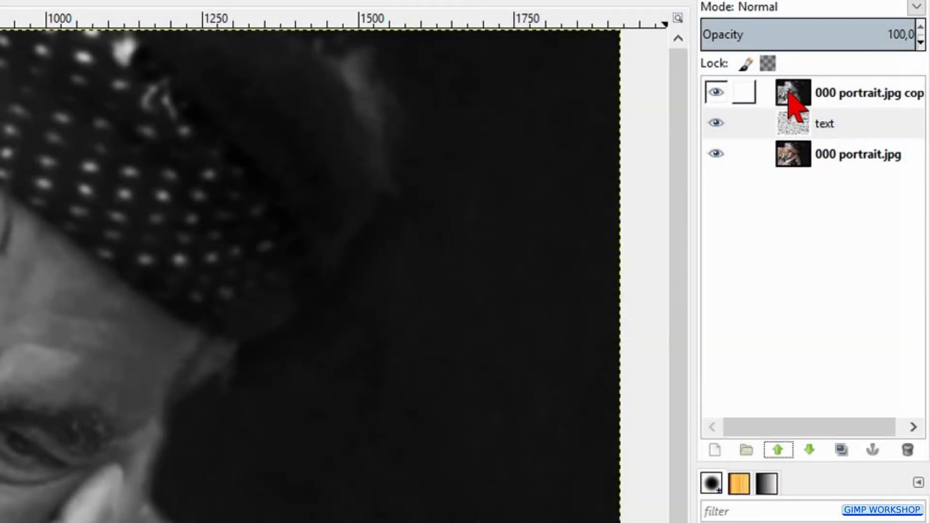
pyautogui.click(789, 95)
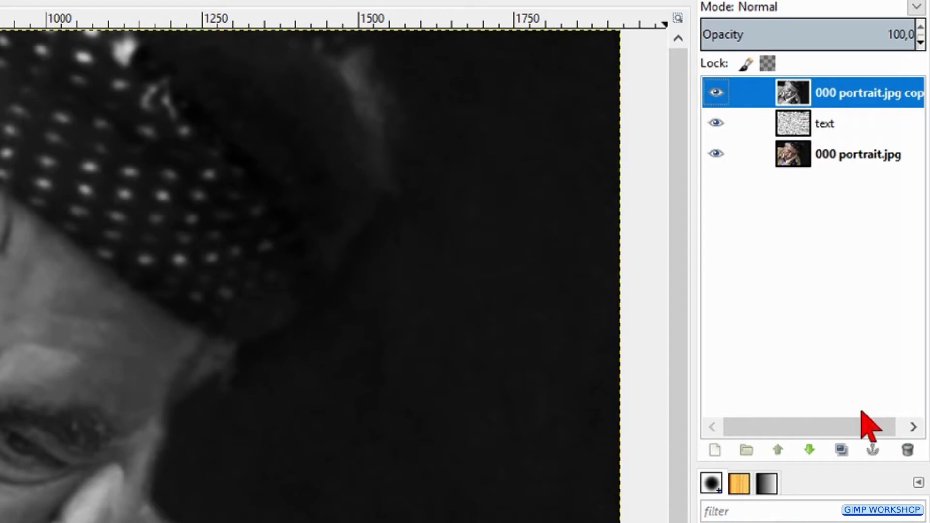
pyautogui.click(908, 449)
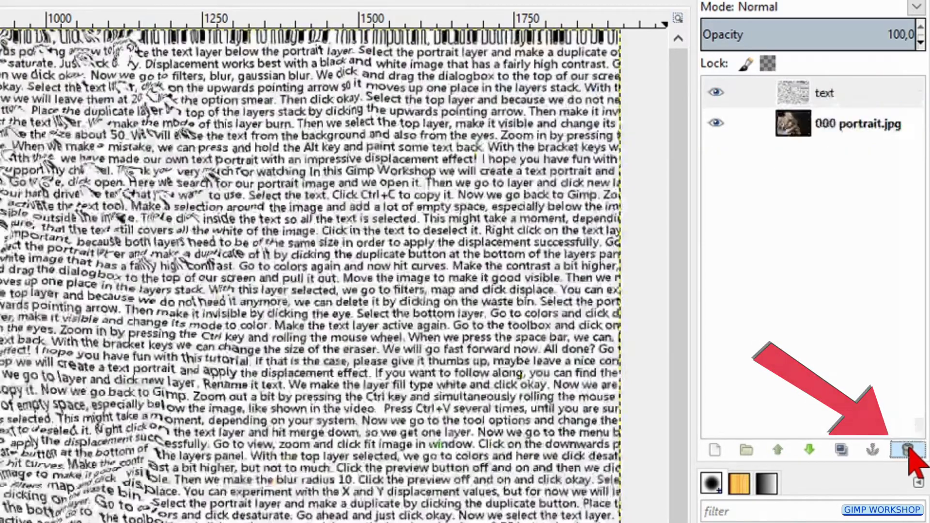
# Step: Duplicate the portrait, move the copy above the text layer and hide it
pyautogui.click(791, 126)
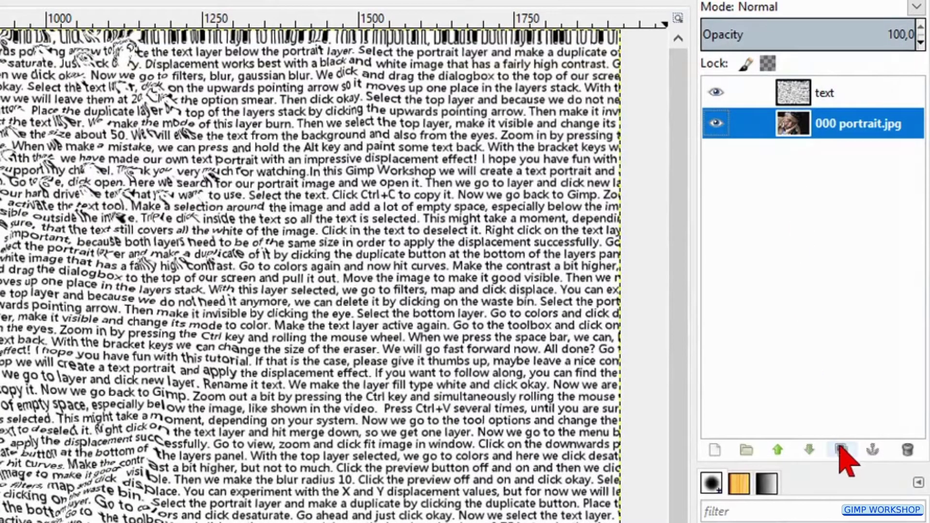
pyautogui.click(842, 451)
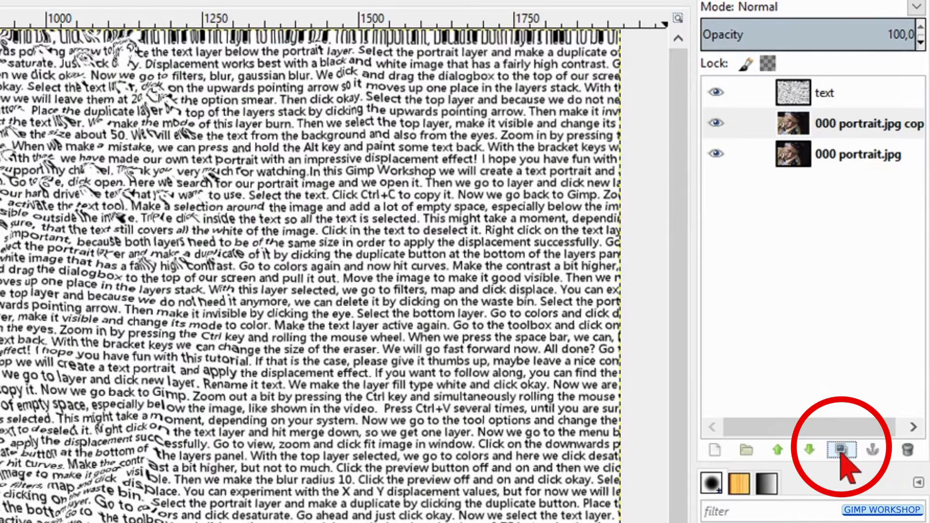
pyautogui.click(779, 450)
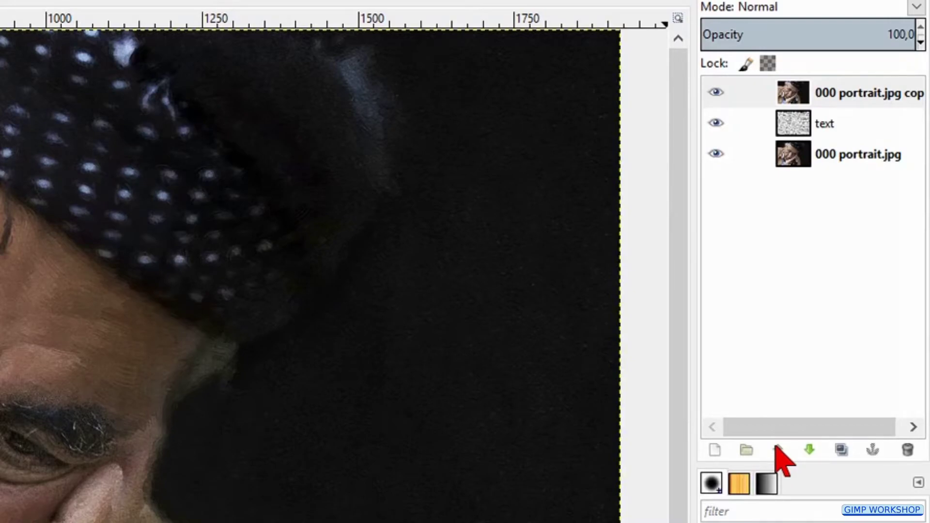
pyautogui.click(717, 93)
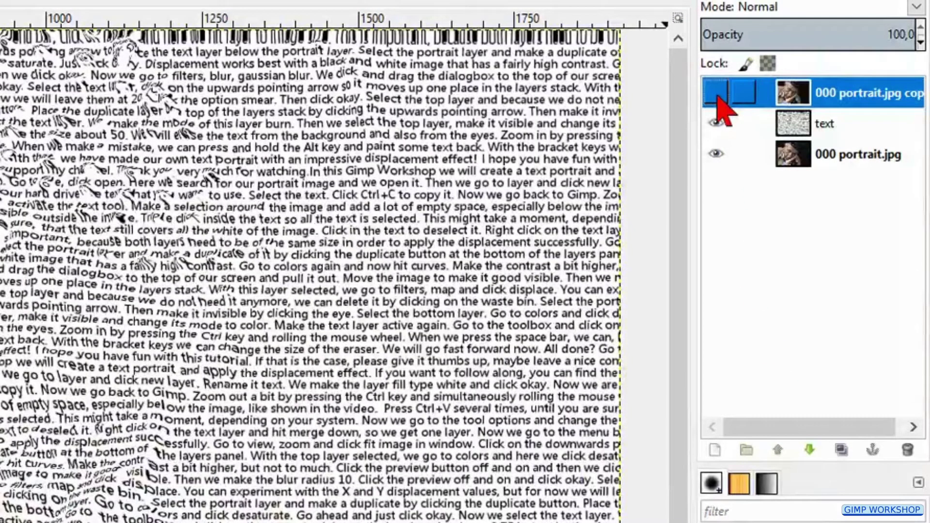
# Step: Desaturate the original portrait layer to grayscale
pyautogui.click(795, 165)
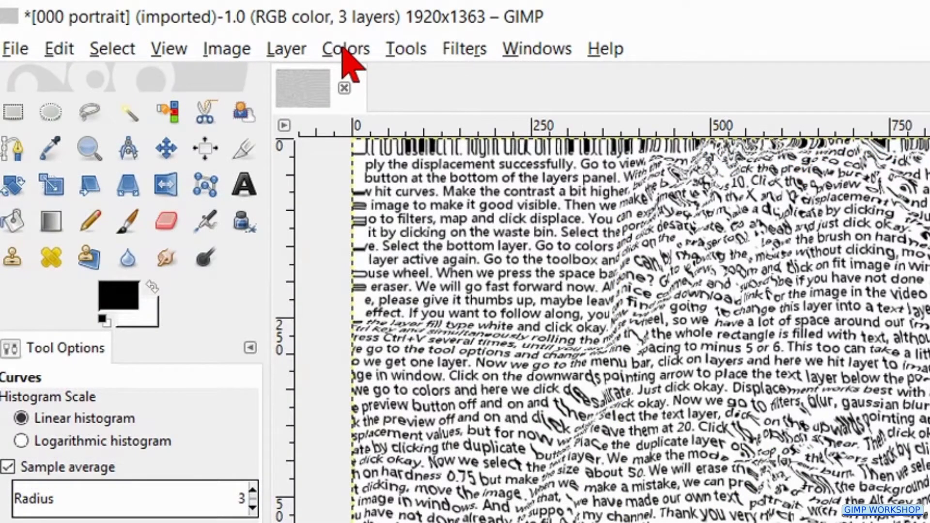
pyautogui.click(346, 48)
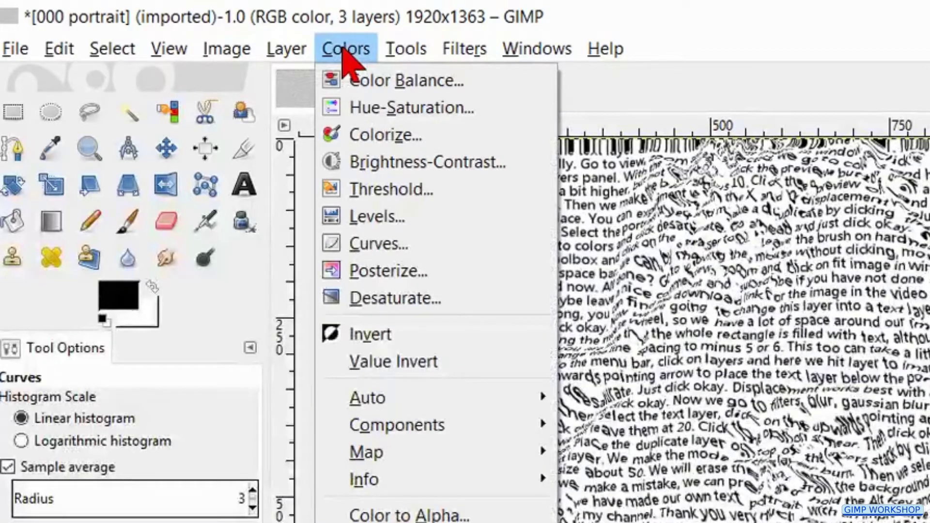
pyautogui.click(455, 298)
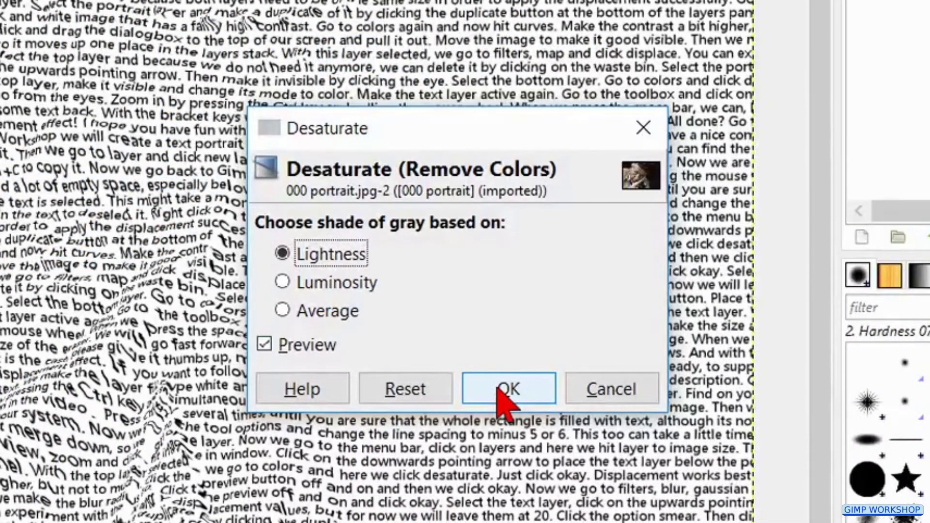
pyautogui.click(504, 389)
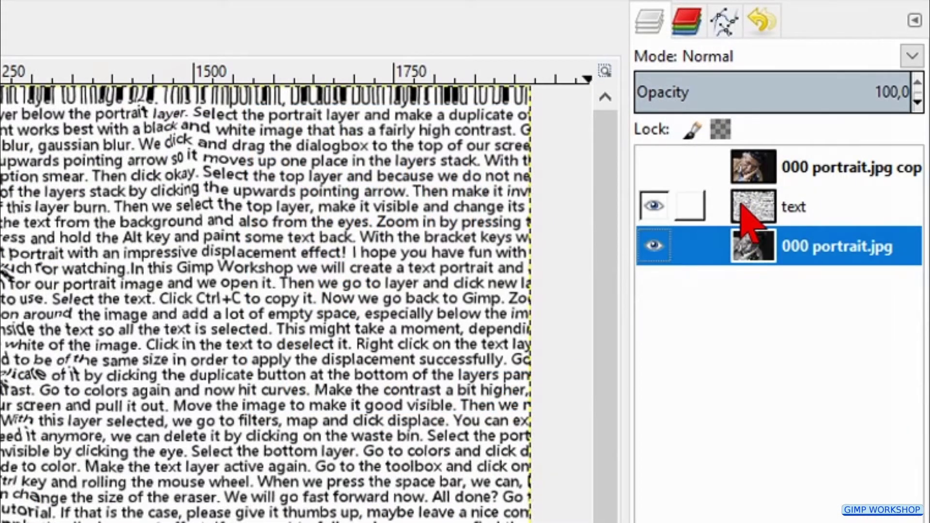
pyautogui.click(751, 206)
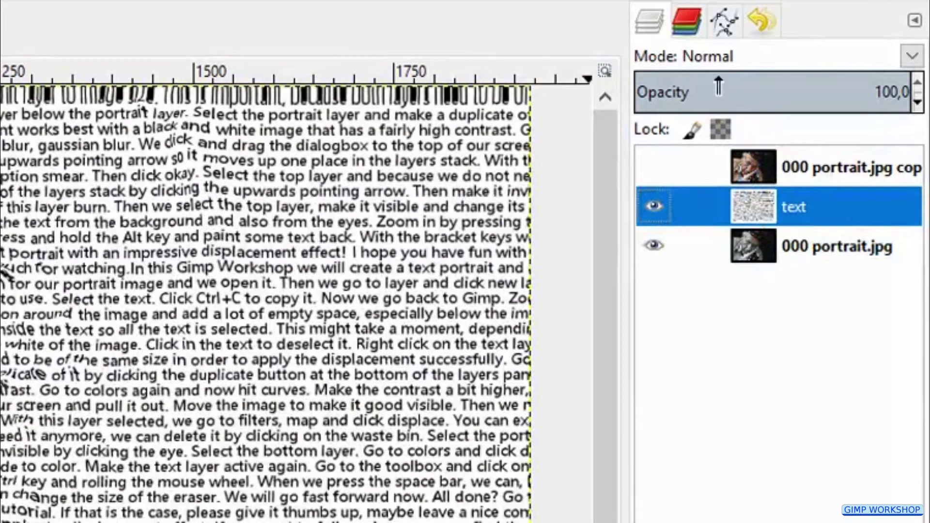
# Step: Set the text layer to Burn mode and show the top portrait copy in Color mode
pyautogui.click(722, 58)
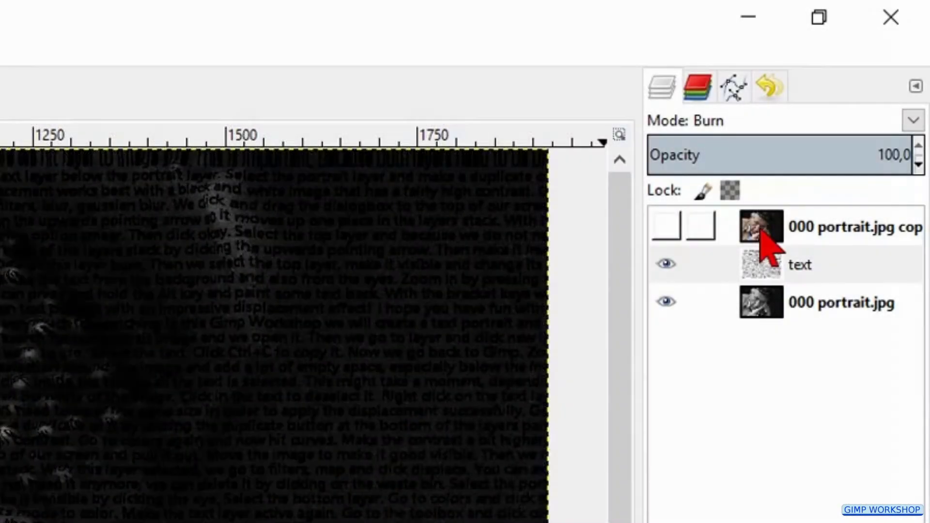
pyautogui.click(765, 240)
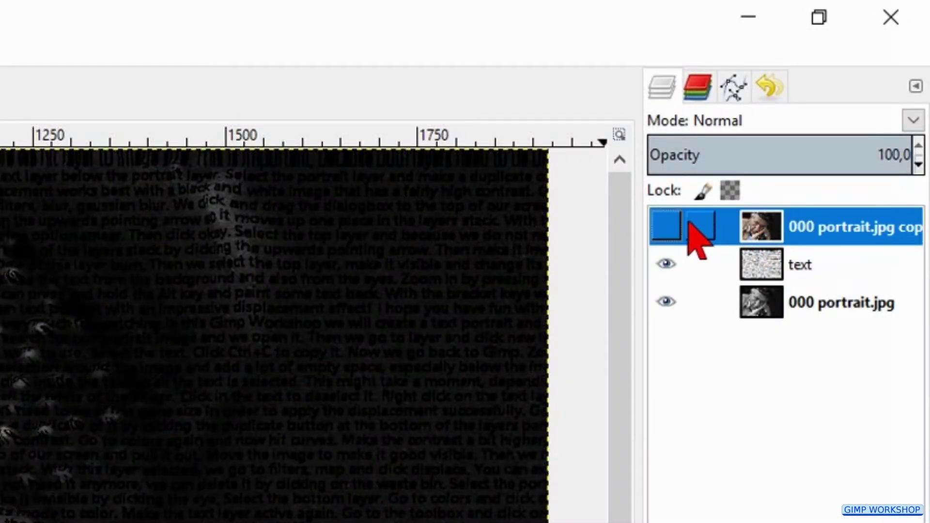
pyautogui.click(667, 225)
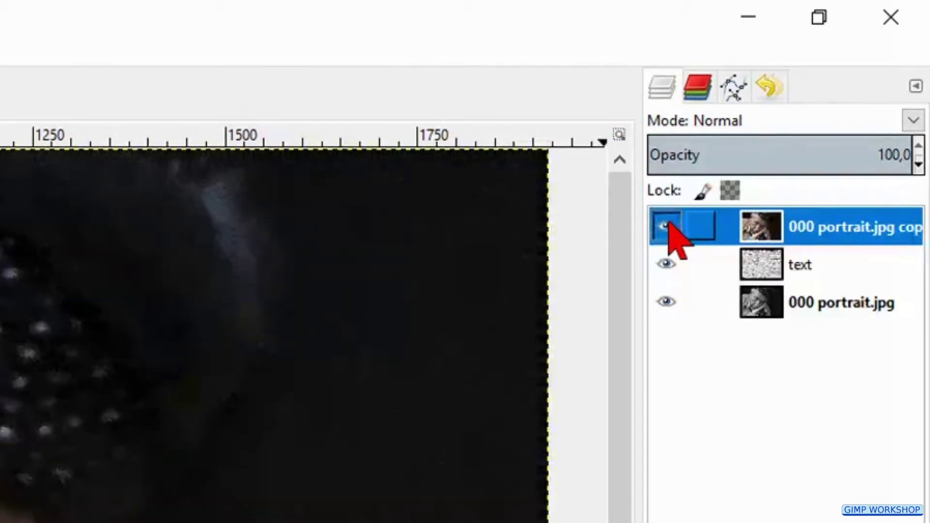
pyautogui.click(730, 118)
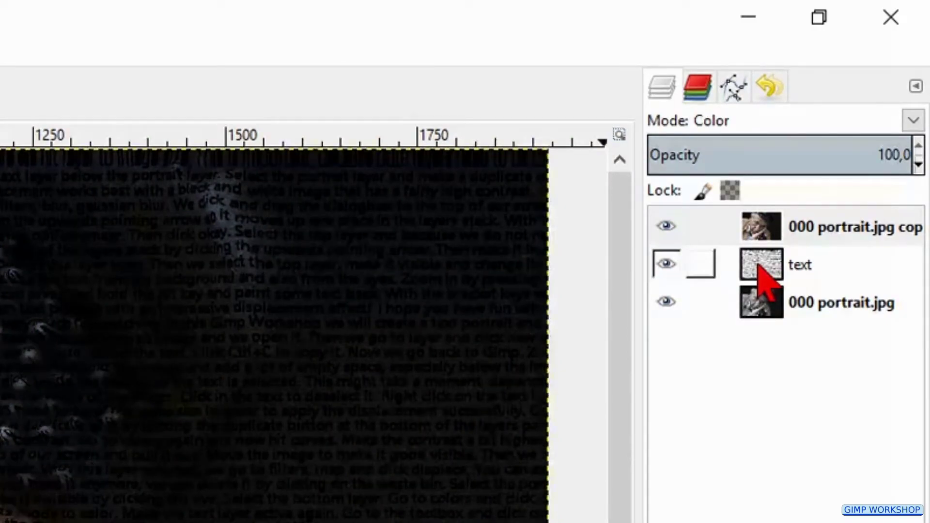
pyautogui.click(759, 265)
pyautogui.click(225, 288)
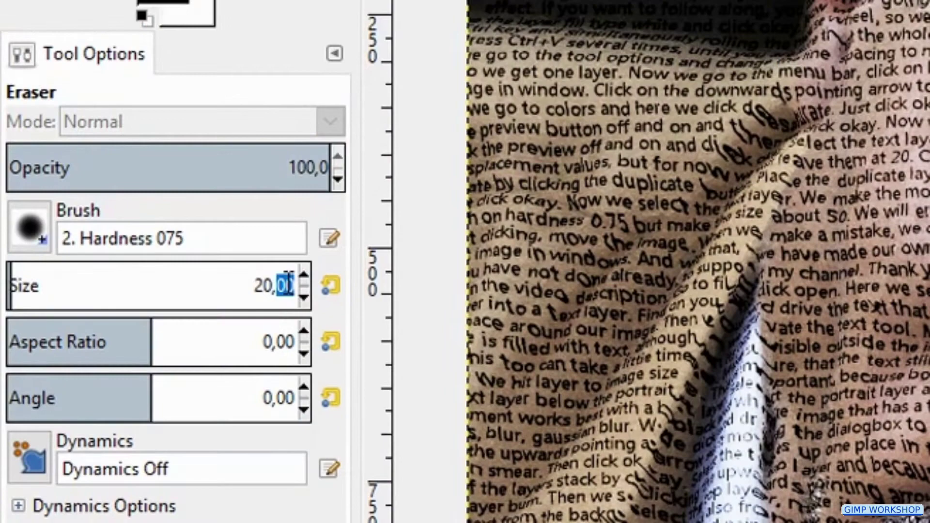
# Step: Set the eraser size to 50 and erase text from the left of the shirt
pyautogui.doubleClick(289, 284)
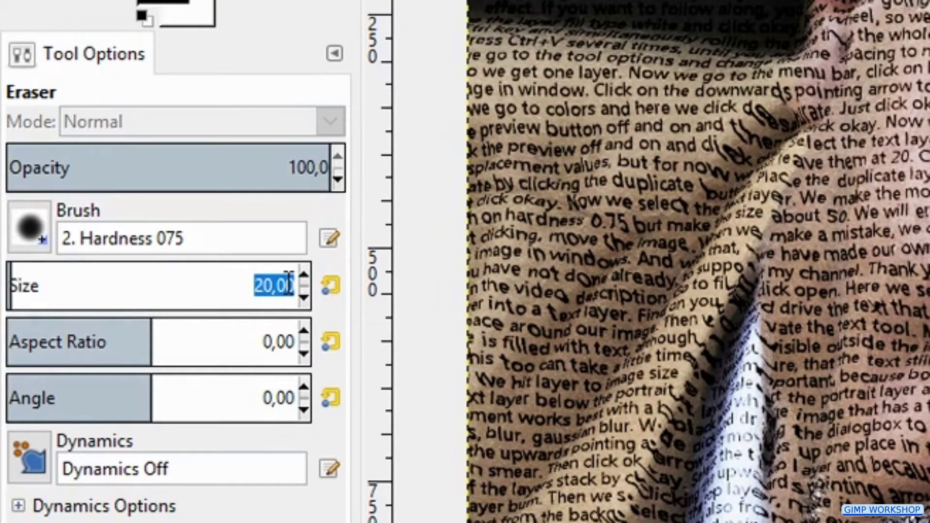
pyautogui.write('50')
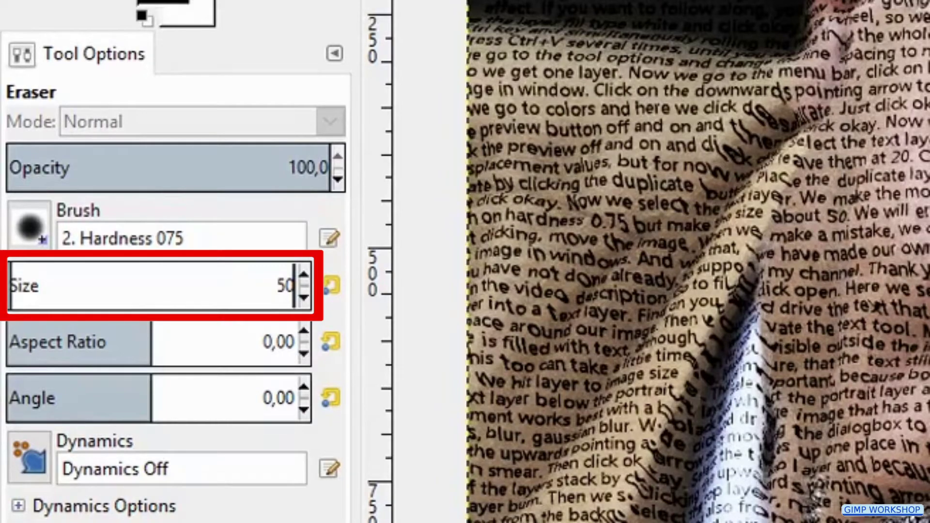
pyautogui.press('Return')
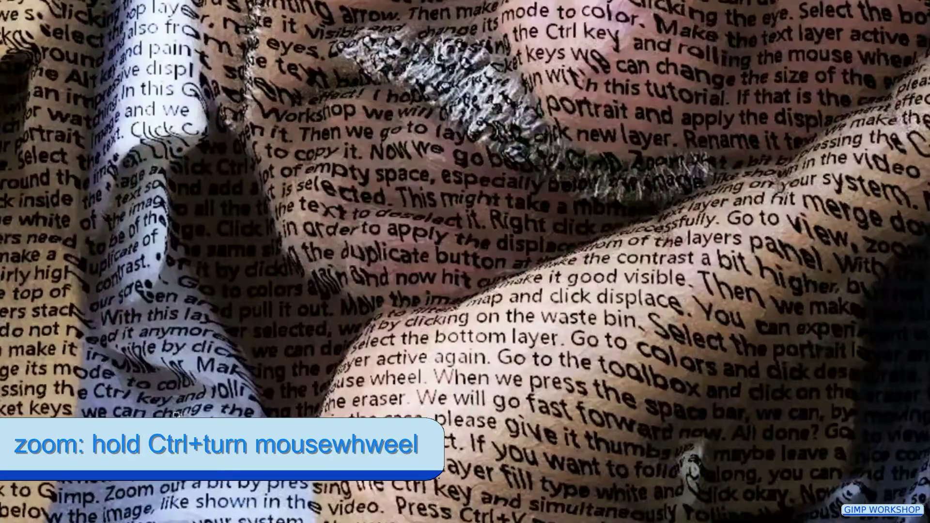
pyautogui.scroll(1, 177, 415)
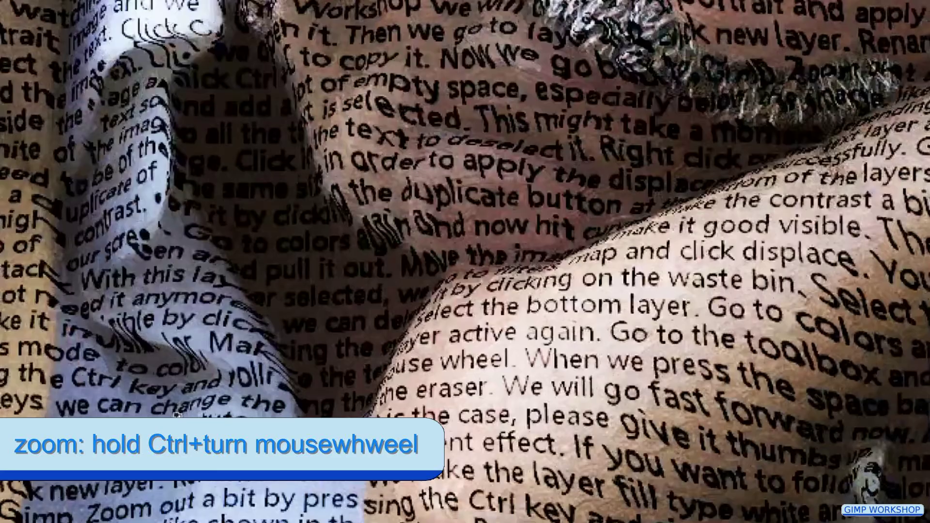
pyautogui.moveTo(256, 453); pyautogui.dragTo(266, 406)
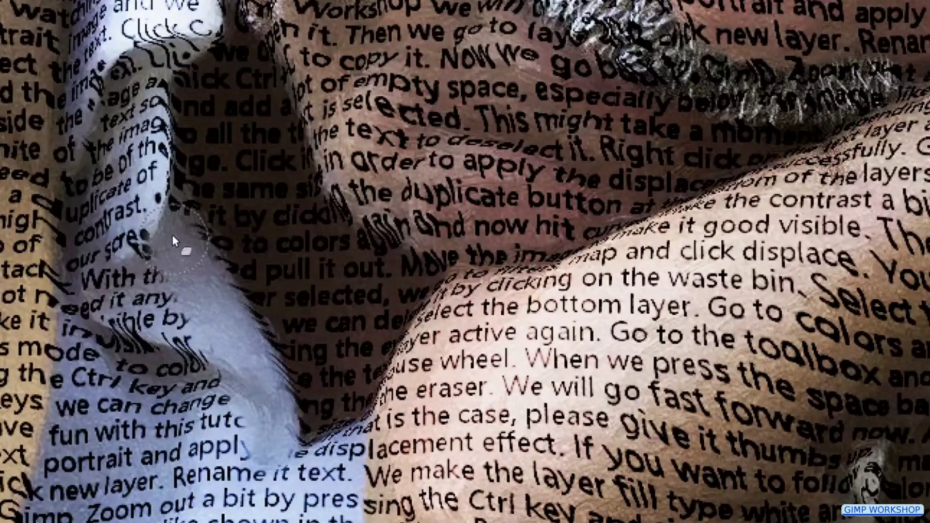
pyautogui.moveTo(172, 235)
pyautogui.mouseDown()
pyautogui.moveTo(141, 147)
pyautogui.moveTo(133, 190)
pyautogui.mouseUp()
pyautogui.moveTo(164, 260)
pyautogui.mouseDown()
pyautogui.moveTo(252, 417)
pyautogui.moveTo(248, 342)
pyautogui.moveTo(126, 114)
pyautogui.moveTo(220, 434)
pyautogui.moveTo(148, 332)
pyautogui.moveTo(214, 445)
pyautogui.mouseUp()
pyautogui.moveTo(286, 481)
pyautogui.mouseDown()
pyautogui.moveTo(302, 479)
pyautogui.moveTo(225, 363)
pyautogui.moveTo(475, 107)
pyautogui.mouseUp()
# Step: Erase the remaining text along the shirt's fold and right edge, adjusting brush size
pyautogui.press('space')
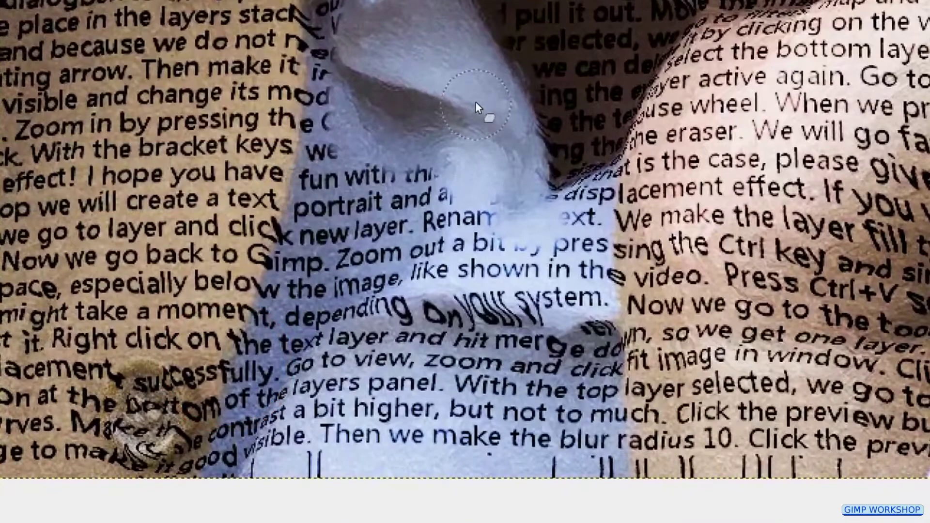
pyautogui.moveTo(507, 192); pyautogui.dragTo(546, 209)
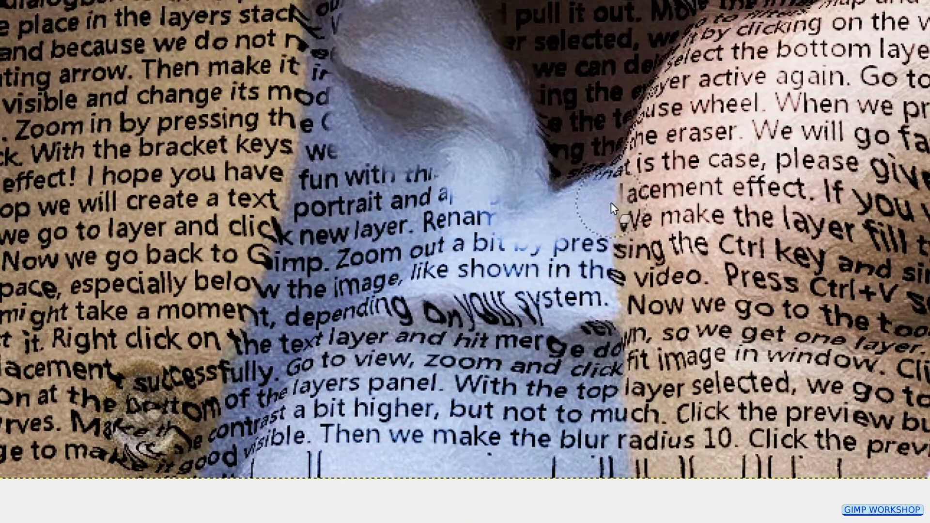
pyautogui.moveTo(611, 204); pyautogui.dragTo(590, 214)
pyautogui.moveTo(580, 271)
pyautogui.mouseDown()
pyautogui.moveTo(598, 383)
pyautogui.moveTo(594, 422)
pyautogui.mouseUp()
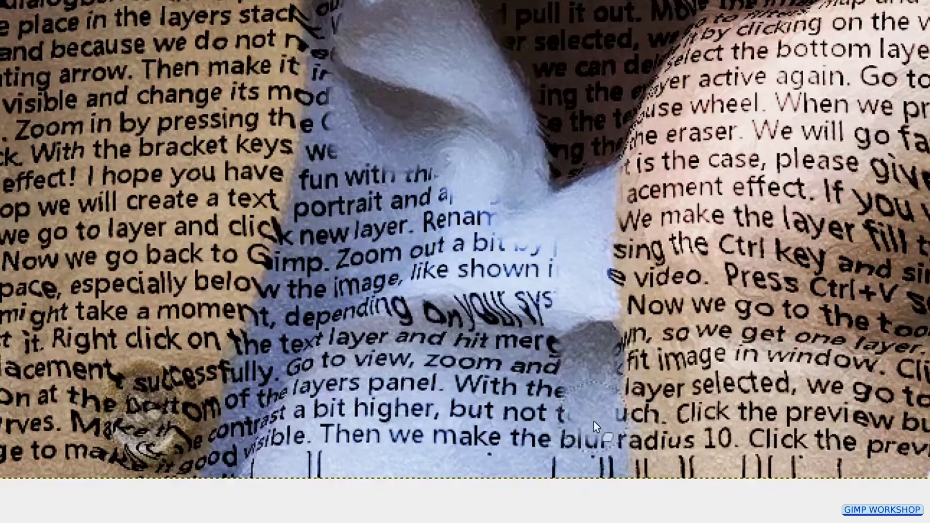
pyautogui.moveTo(600, 335)
pyautogui.mouseDown()
pyautogui.moveTo(531, 231)
pyautogui.moveTo(532, 447)
pyautogui.moveTo(565, 441)
pyautogui.moveTo(503, 310)
pyautogui.moveTo(490, 124)
pyautogui.moveTo(457, 449)
pyautogui.moveTo(444, 287)
pyautogui.moveTo(461, 396)
pyautogui.mouseUp()
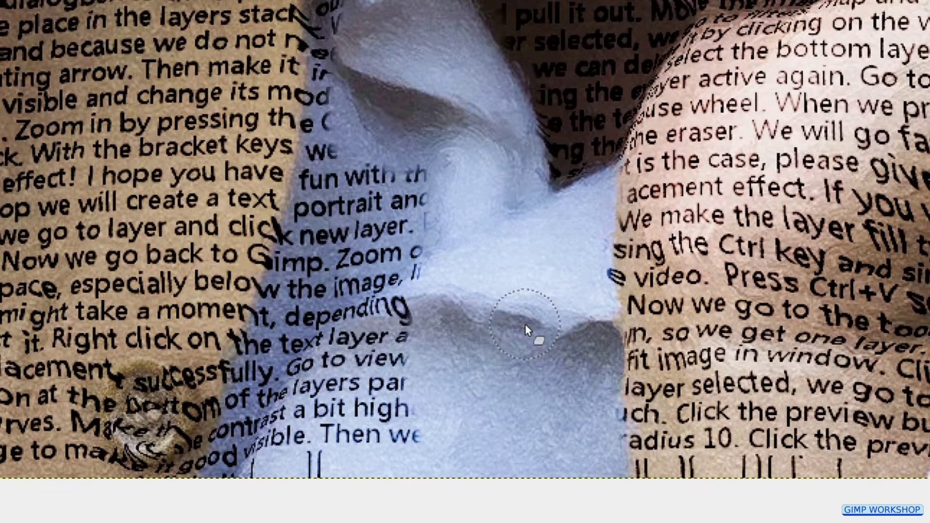
pyautogui.moveTo(525, 325)
pyautogui.mouseDown()
pyautogui.moveTo(577, 286)
pyautogui.moveTo(601, 283)
pyautogui.moveTo(636, 248)
pyautogui.moveTo(835, 167)
pyautogui.moveTo(756, 194)
pyautogui.moveTo(664, 200)
pyautogui.moveTo(625, 262)
pyautogui.moveTo(664, 319)
pyautogui.moveTo(512, 274)
pyautogui.mouseUp()
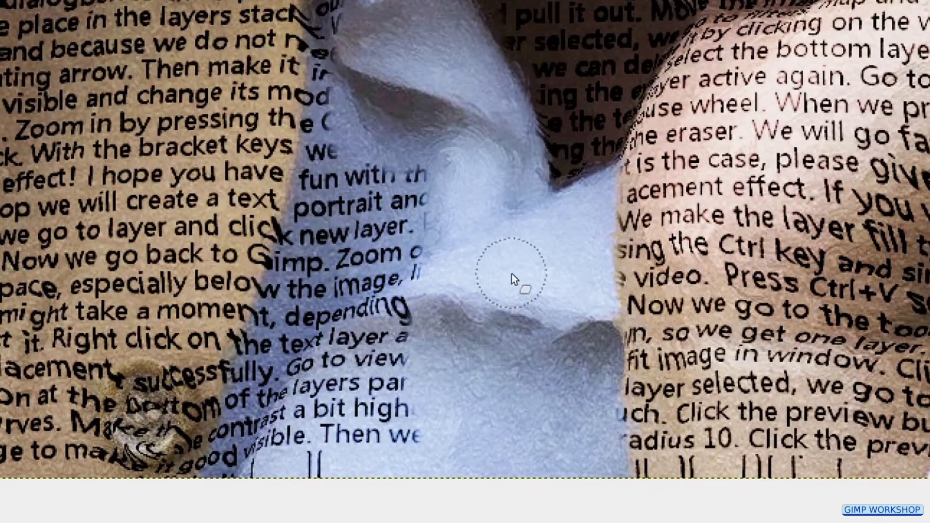
pyautogui.press('[')
pyautogui.press('[')
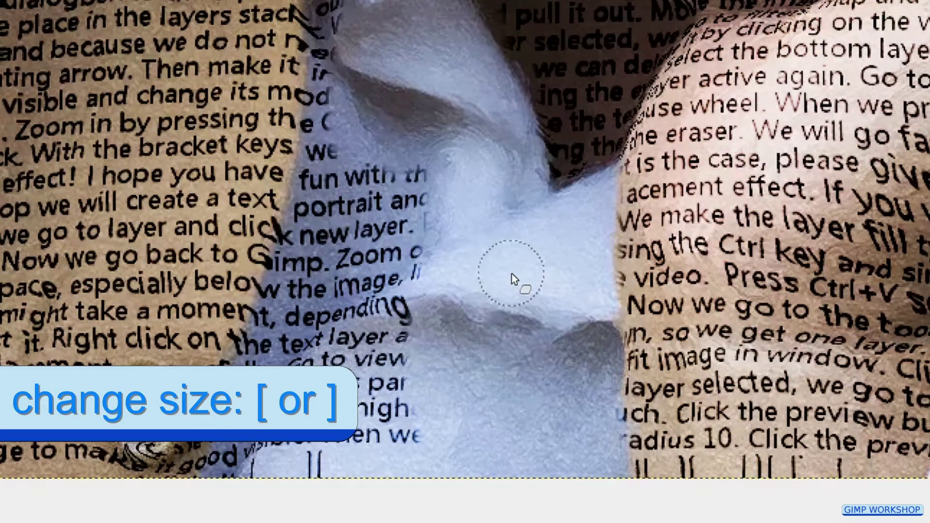
pyautogui.press('[')
pyautogui.press(']')
pyautogui.press(']')
pyautogui.press(']')
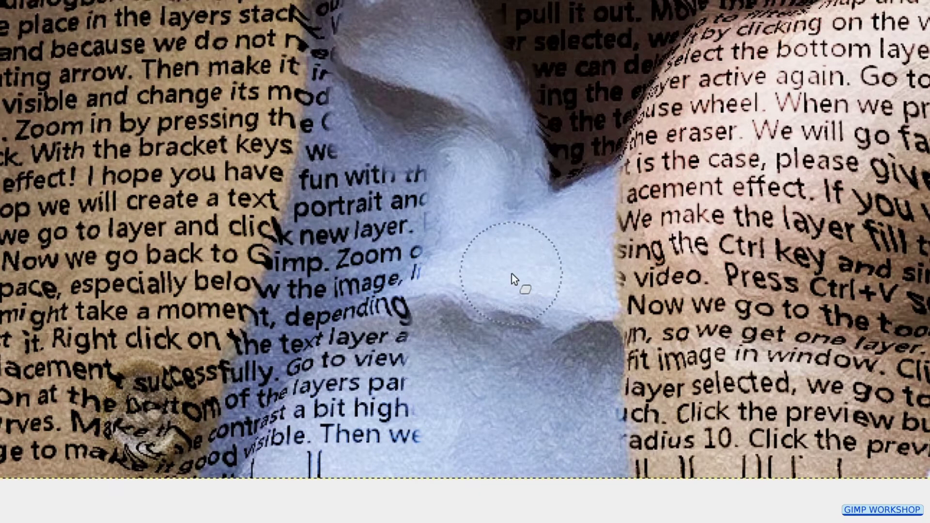
pyautogui.press(']')
pyautogui.press(']')
pyautogui.press(']')
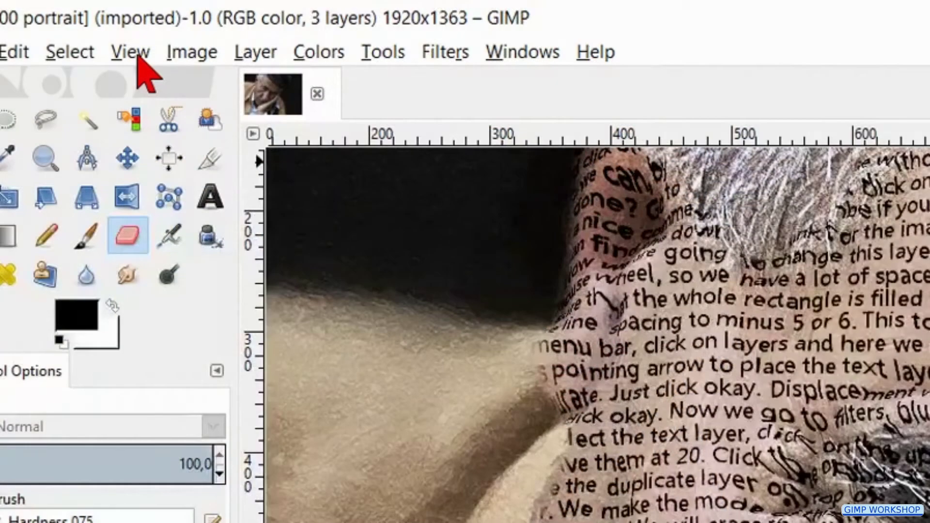
# Step: Fit the whole finished portrait in the window via View > Zoom
pyautogui.click(137, 59)
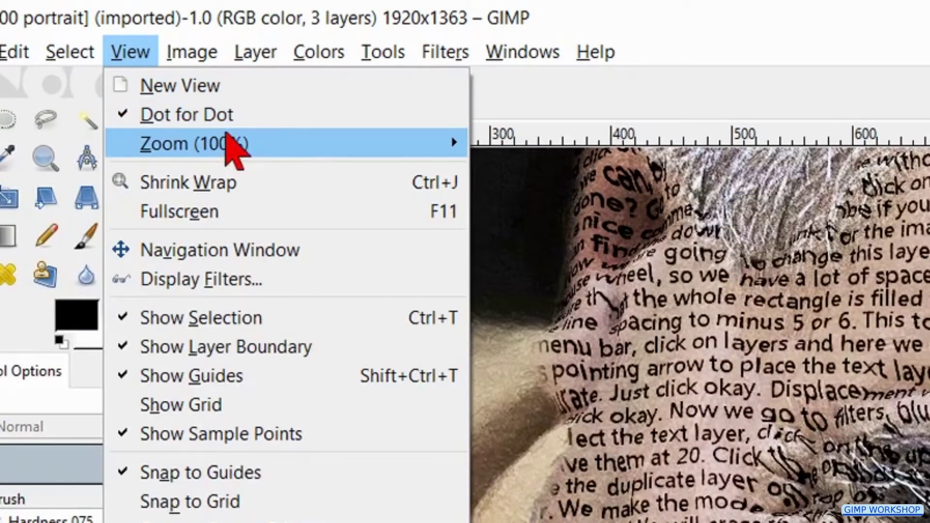
pyautogui.moveTo(194, 143)
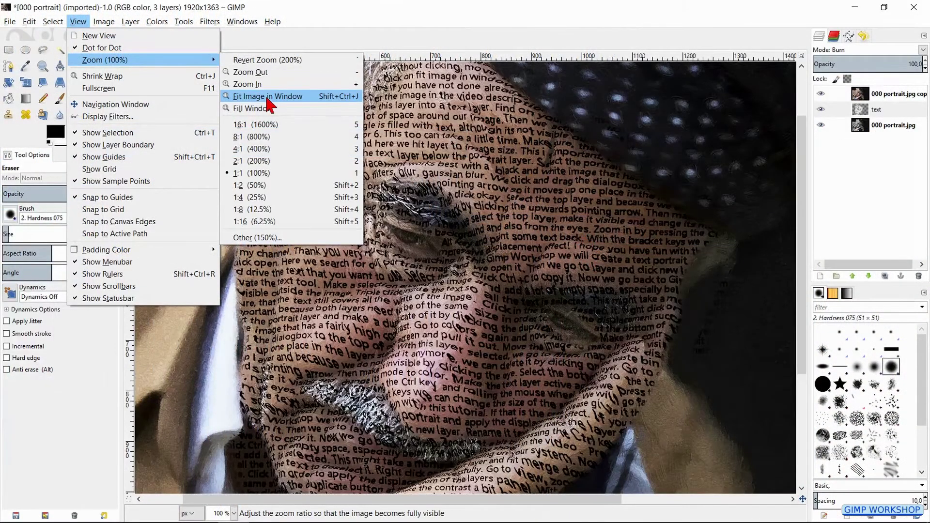
pyautogui.click(266, 97)
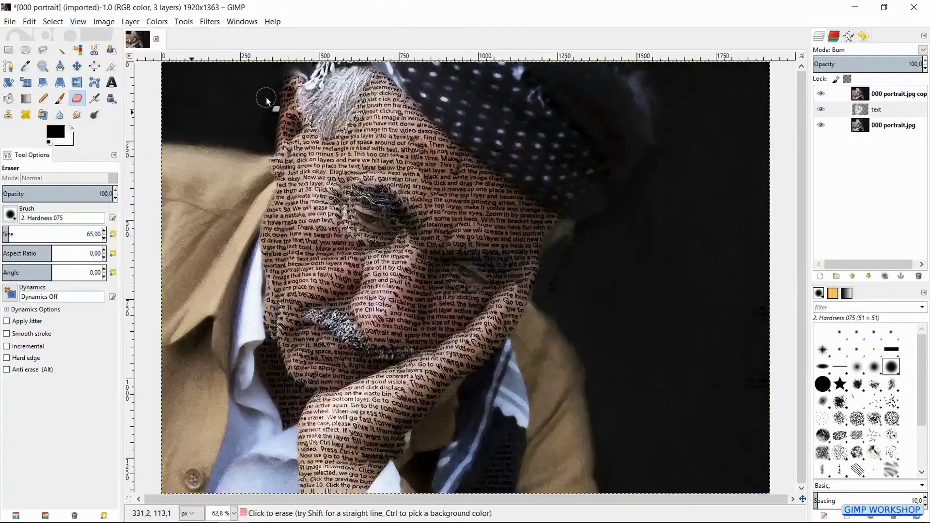